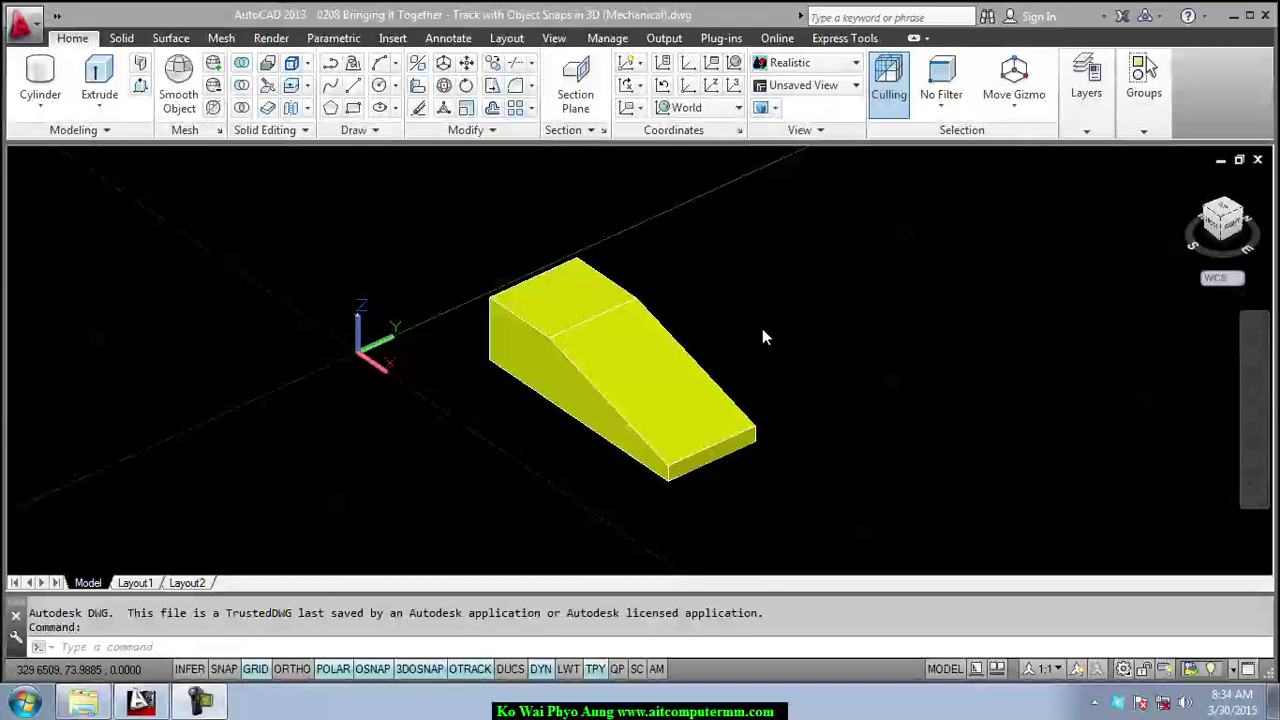
Enable 3D object snaps with the 3DOSNAP status-bar toggle
{"action": "left_click", "coordinate": [420, 670]}
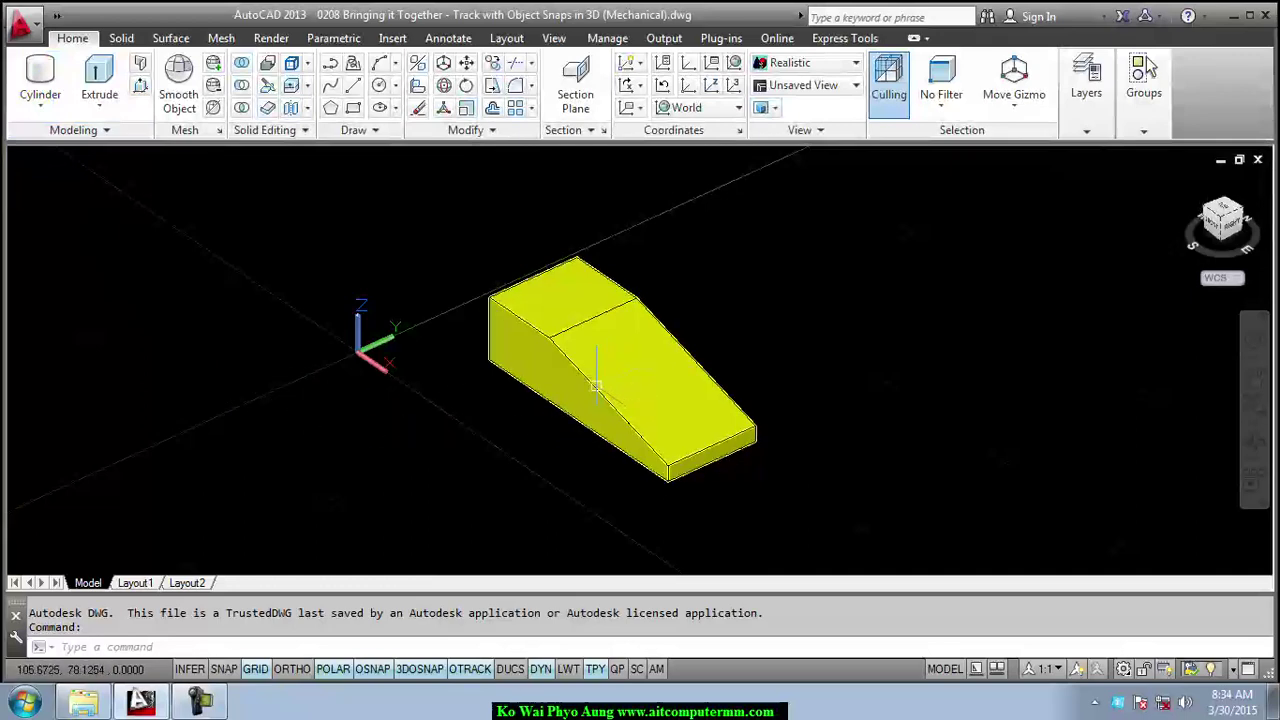
Draw a radius-10 cylinder centred at the top face's midpoint, with its height down to the base corner
{"action": "left_click", "coordinate": [40, 75]}
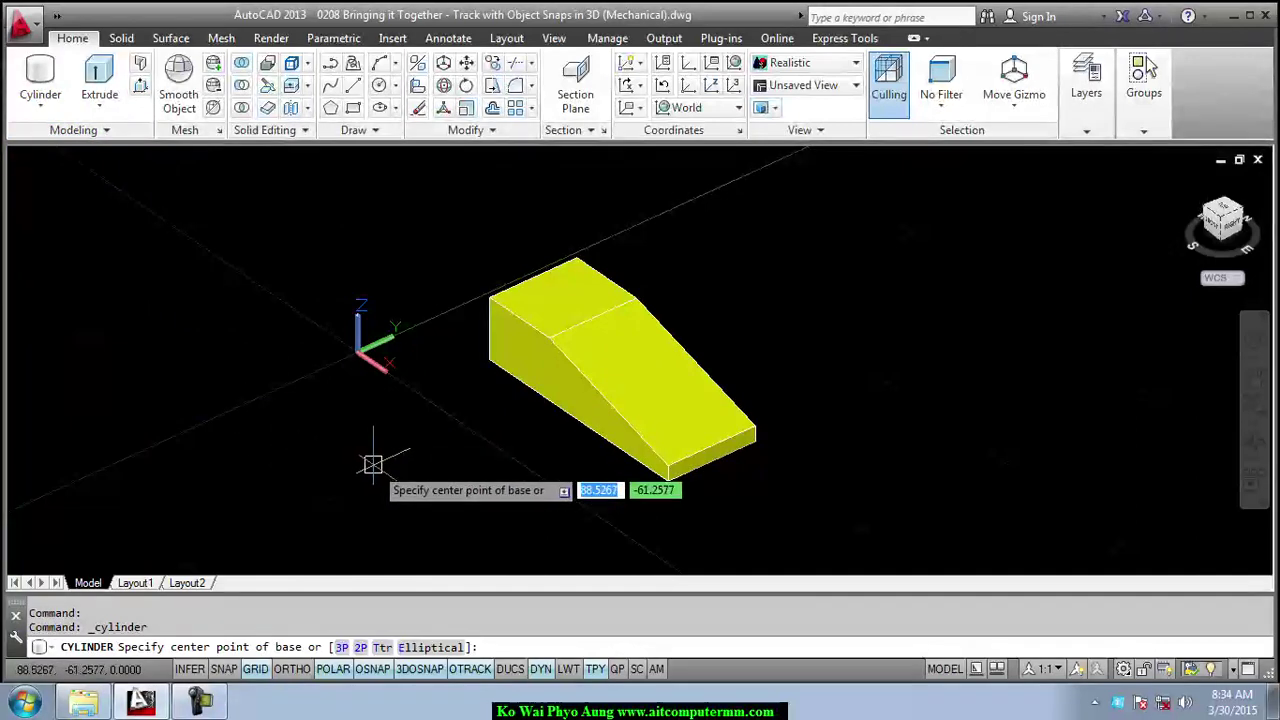
{"action": "scroll", "coordinate": [371, 460], "scroll_direction": "up", "scroll_amount": 2}
{"action": "scroll", "coordinate": [330, 425], "scroll_direction": "up", "scroll_amount": 1}
{"action": "scroll", "coordinate": [300, 420], "scroll_direction": "up", "scroll_amount": 1}
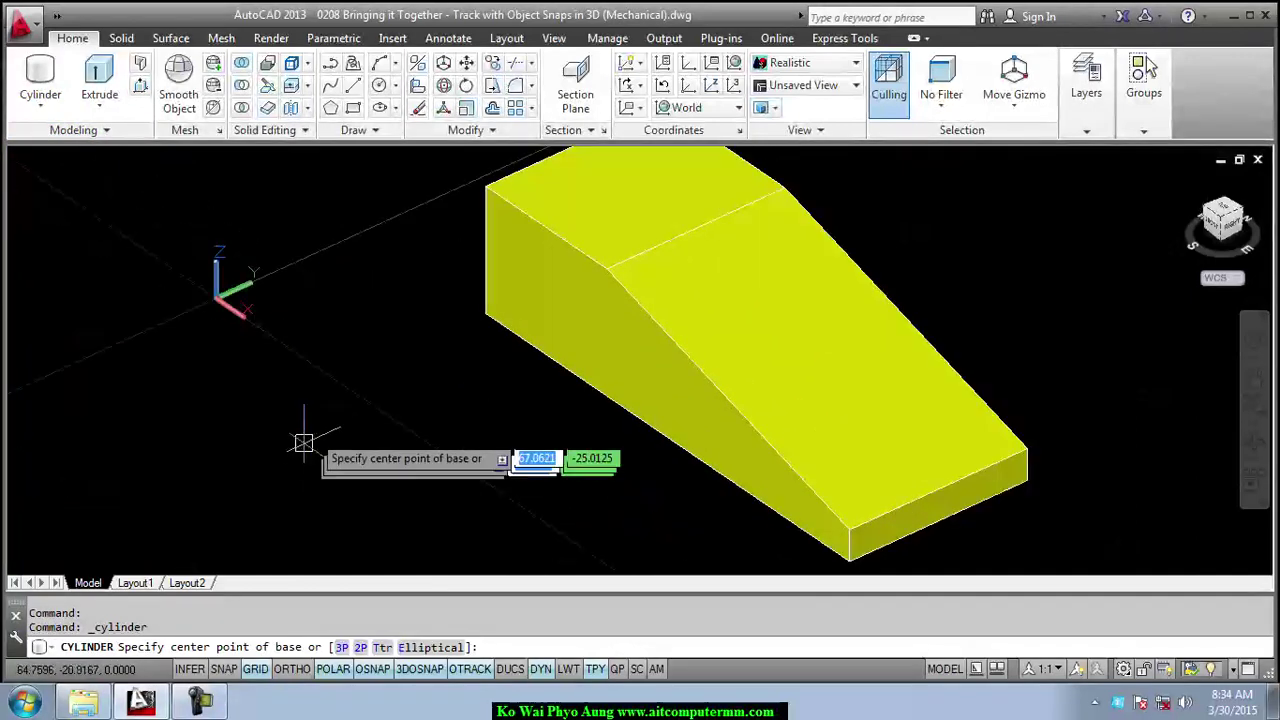
{"action": "scroll", "coordinate": [259, 418], "scroll_direction": "up", "scroll_amount": 1}
{"action": "middle_click_drag", "start_coordinate": [259, 418], "coordinate": [237, 420]}
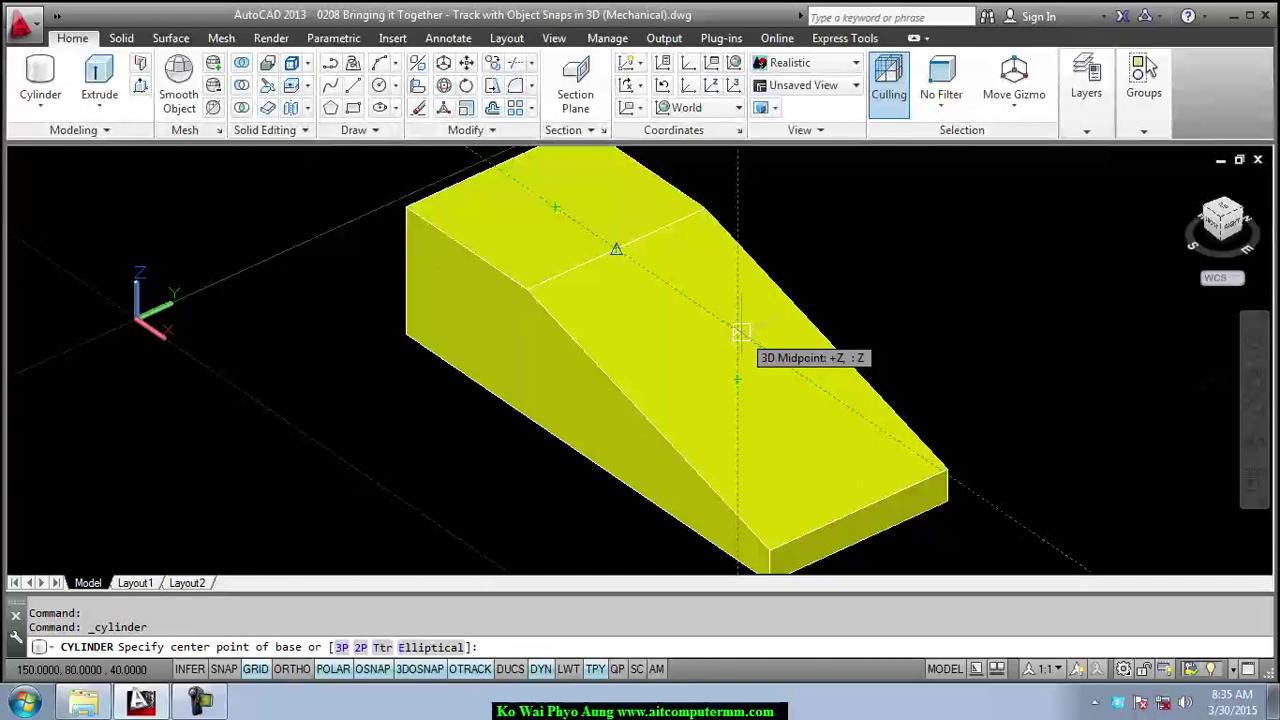
{"action": "left_click", "coordinate": [740, 333]}
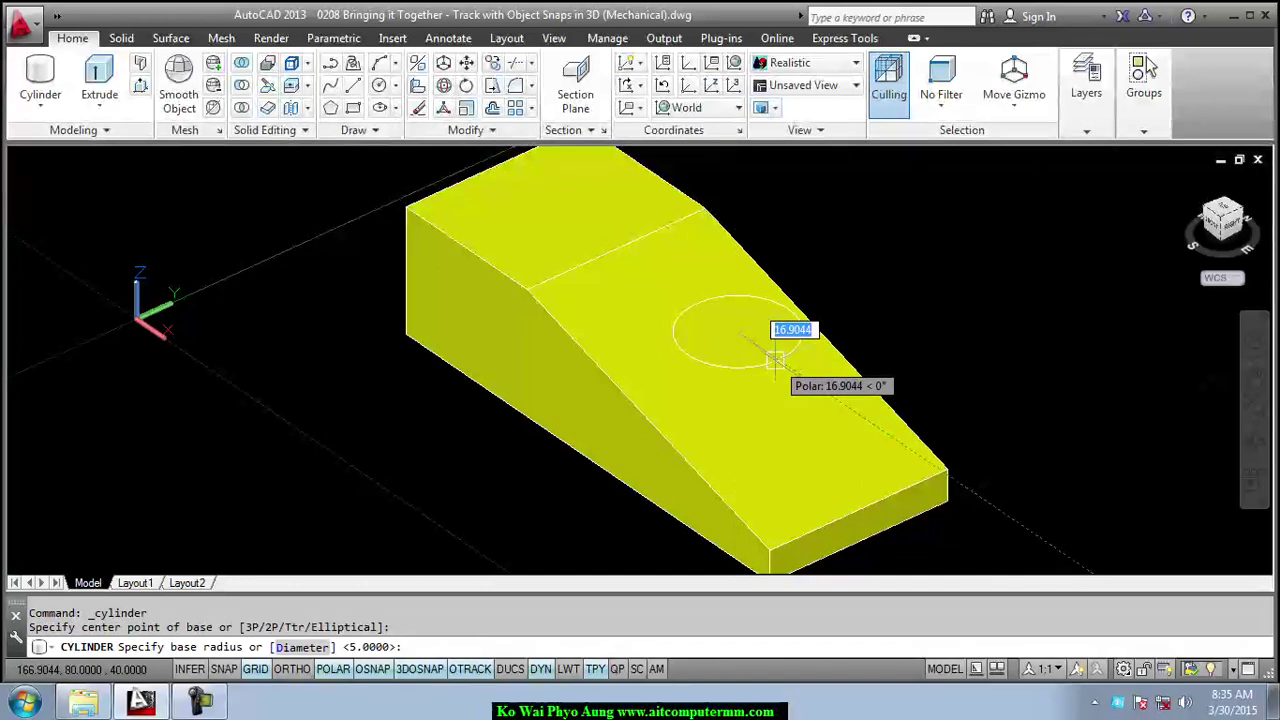
{"action": "type", "text": "1"}
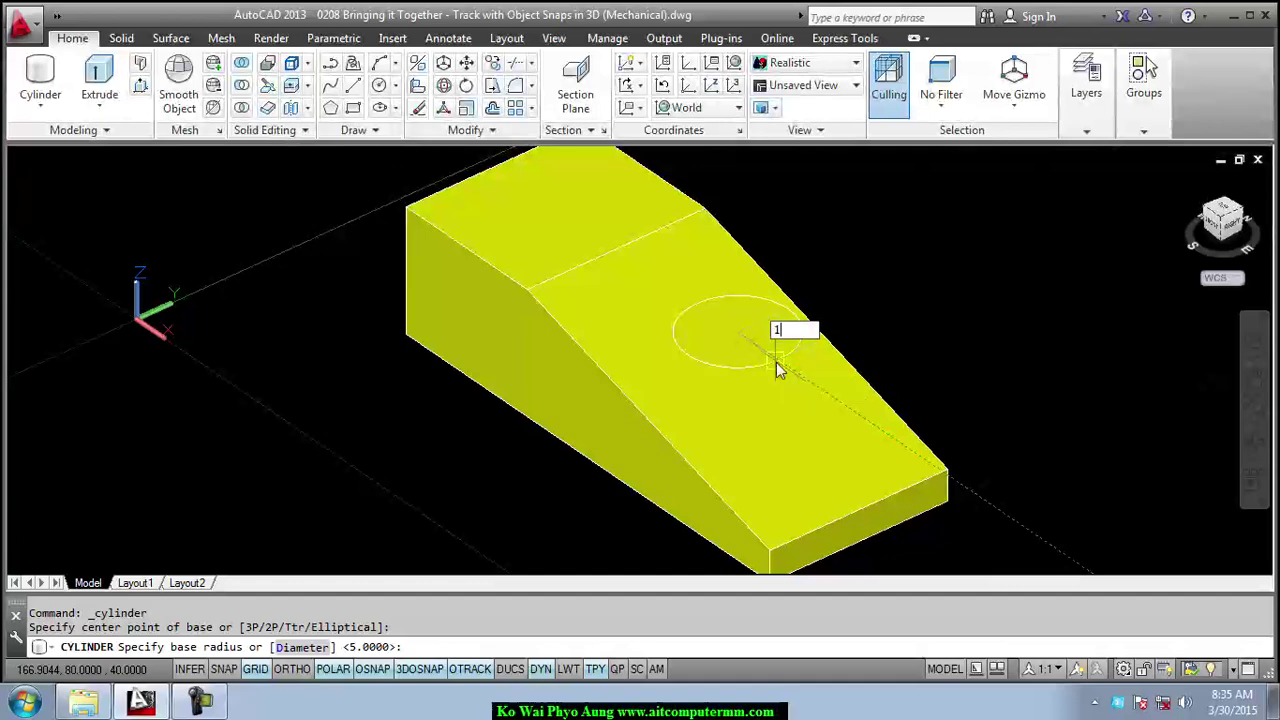
{"action": "type", "text": "0"}
{"action": "key", "text": "Return"}
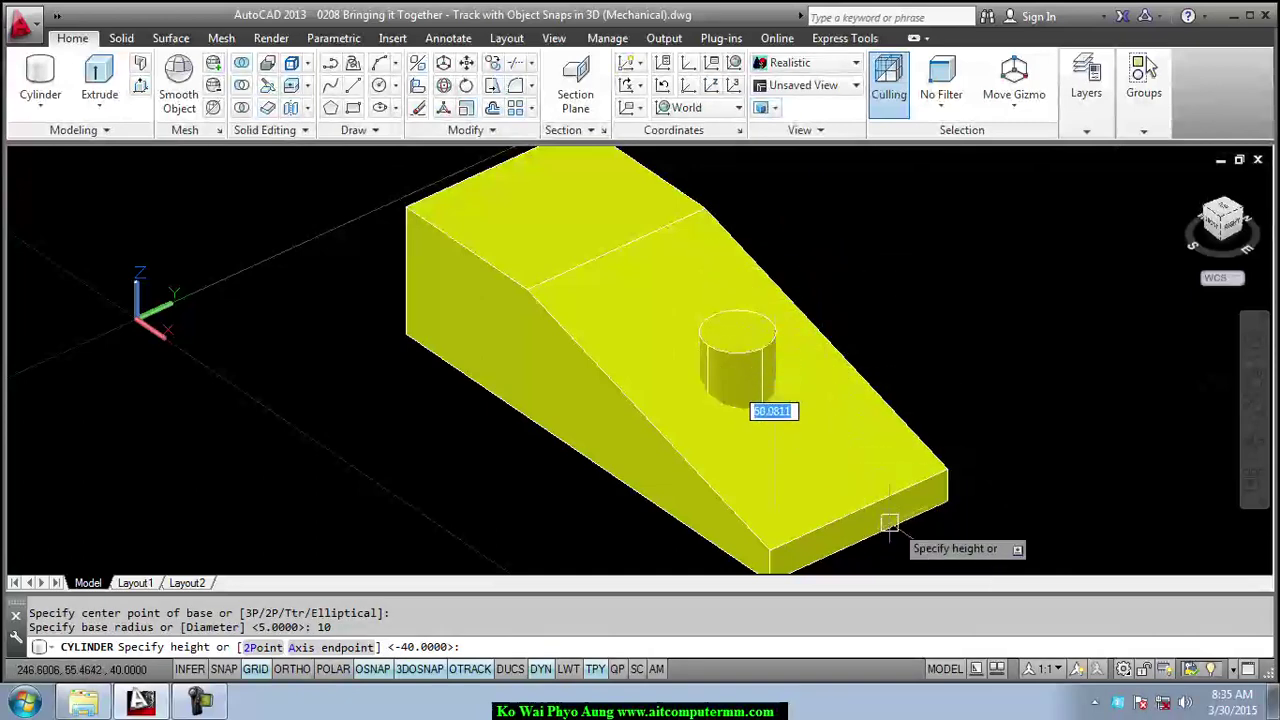
{"action": "left_click", "coordinate": [946, 501]}
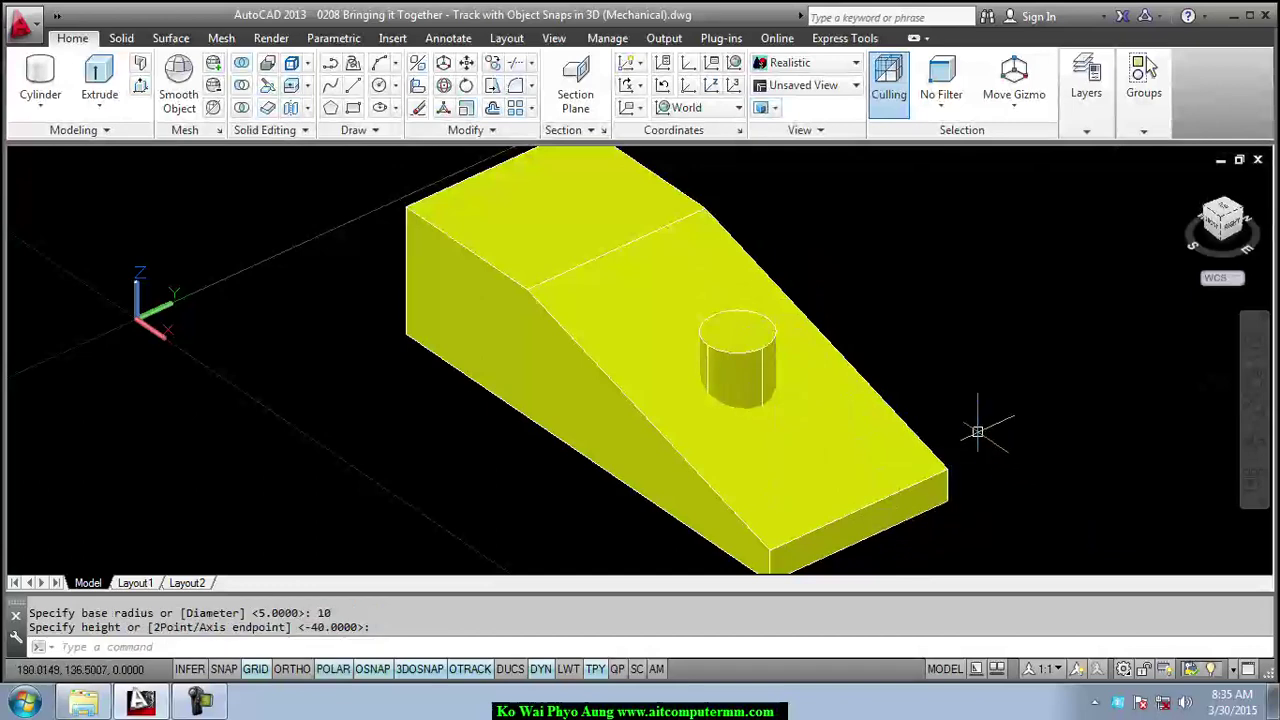
Zoom and pan the view to frame the wedge's tall back end
{"action": "scroll", "coordinate": [571, 374], "scroll_direction": "up", "scroll_amount": 2}
{"action": "middle_click_drag", "start_coordinate": [543, 369], "coordinate": [544, 522]}
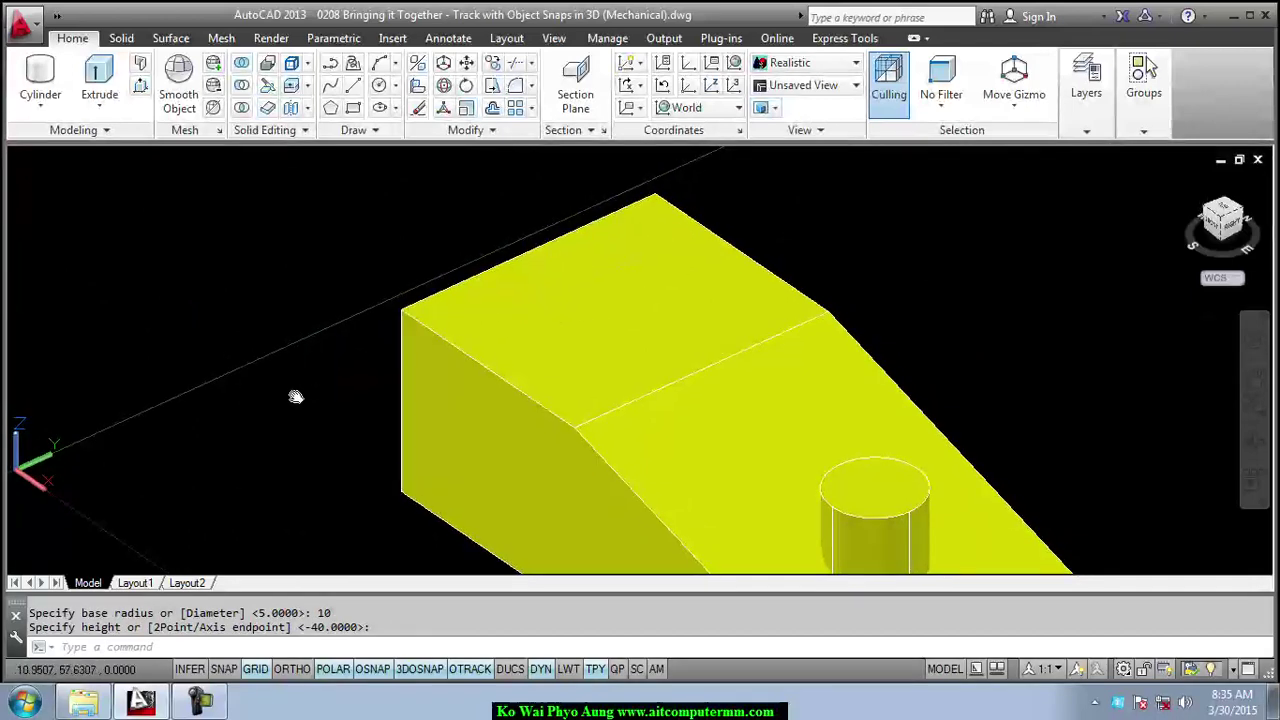
{"action": "middle_click_drag", "start_coordinate": [295, 397], "coordinate": [283, 425]}
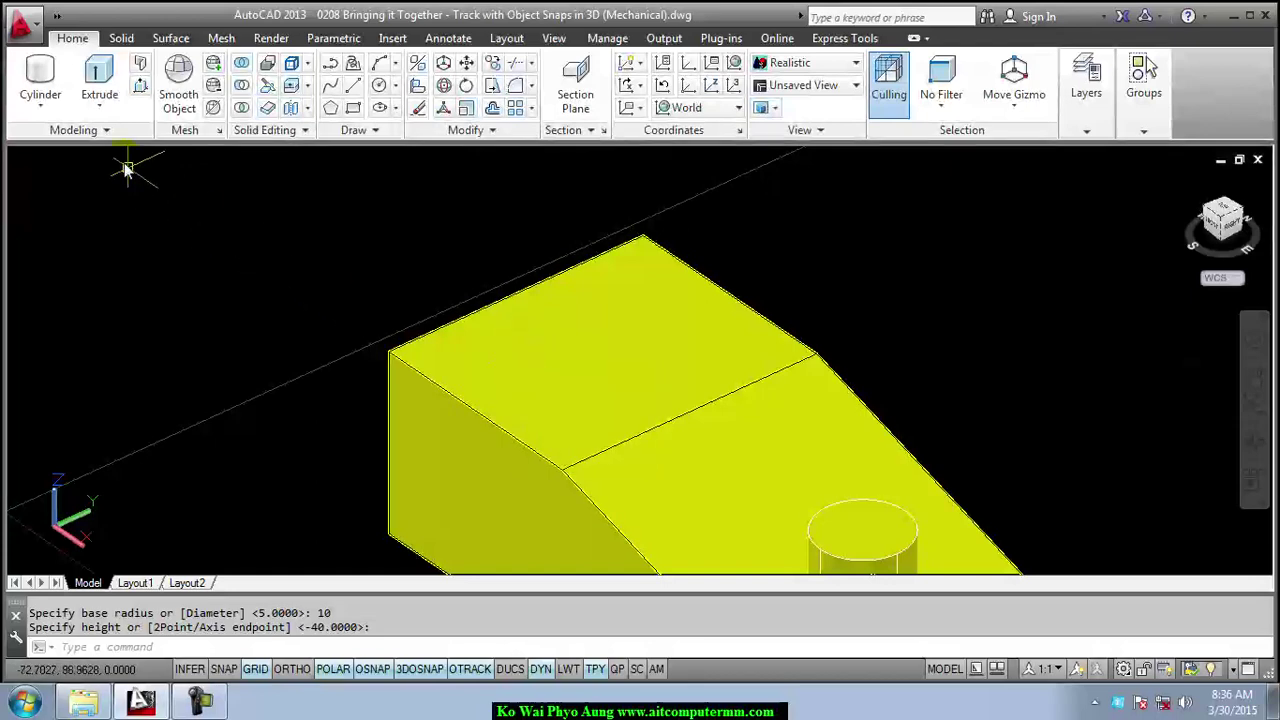
Draw a radius-5 cylinder offset 10 and 10 from the top-face corner, extending to the base
{"action": "left_click", "coordinate": [40, 75]}
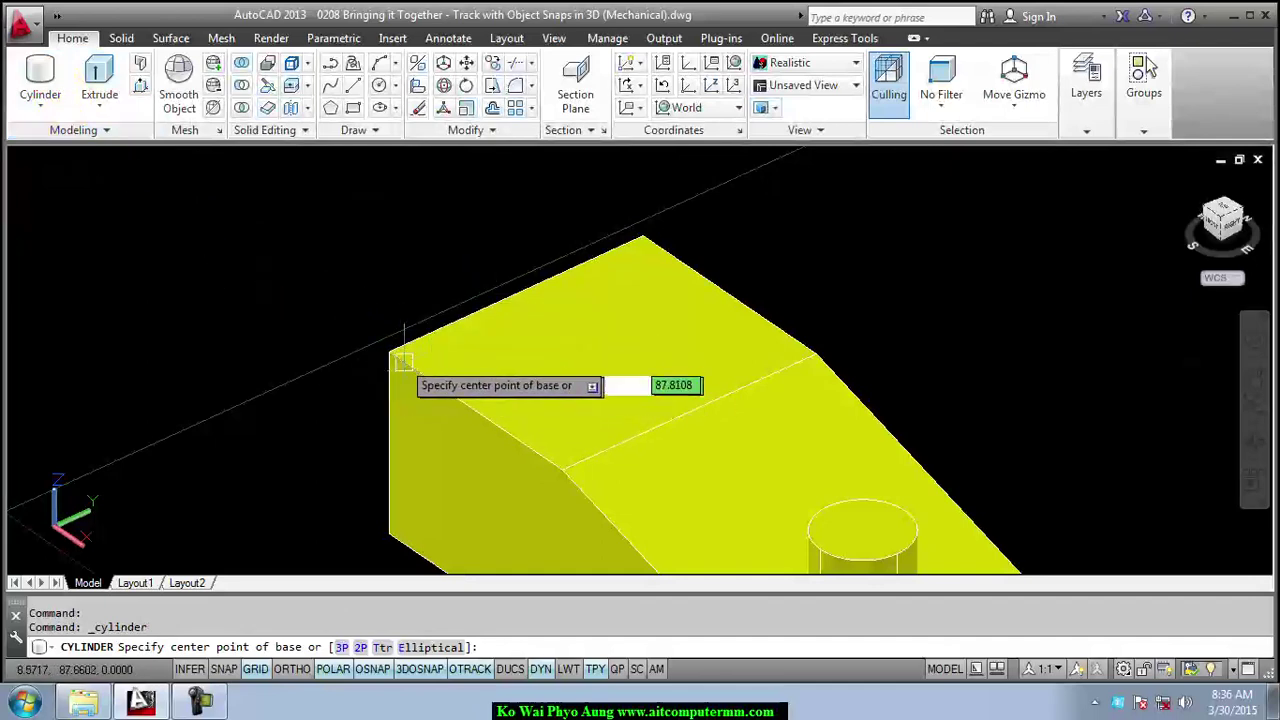
{"action": "right_click", "coordinate": [335, 318], "text": "shift"}
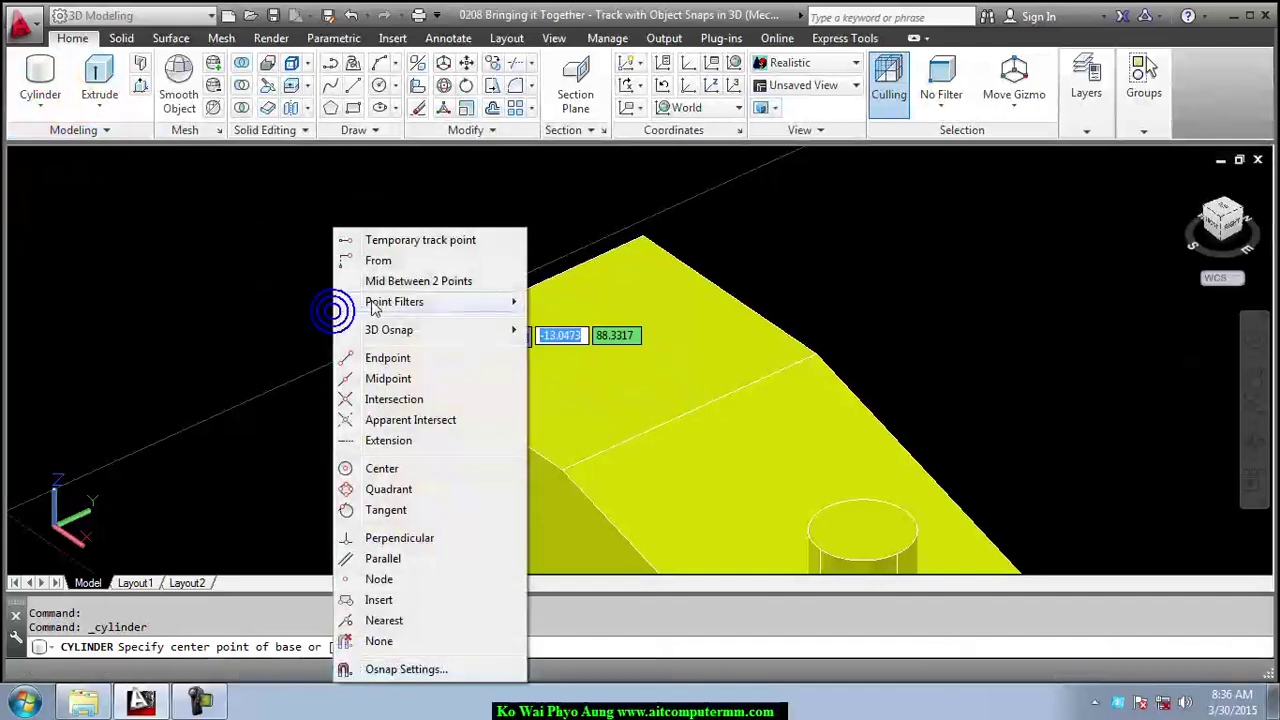
{"action": "left_click", "coordinate": [399, 241]}
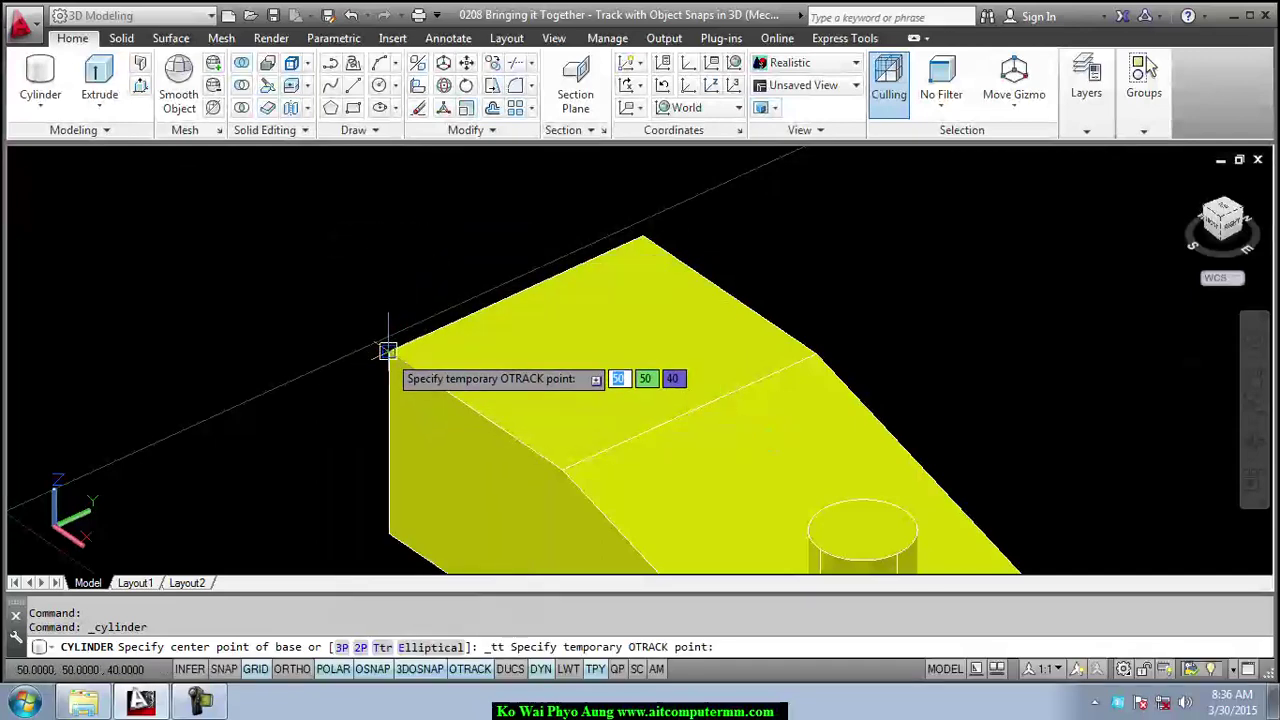
{"action": "left_click", "coordinate": [388, 352]}
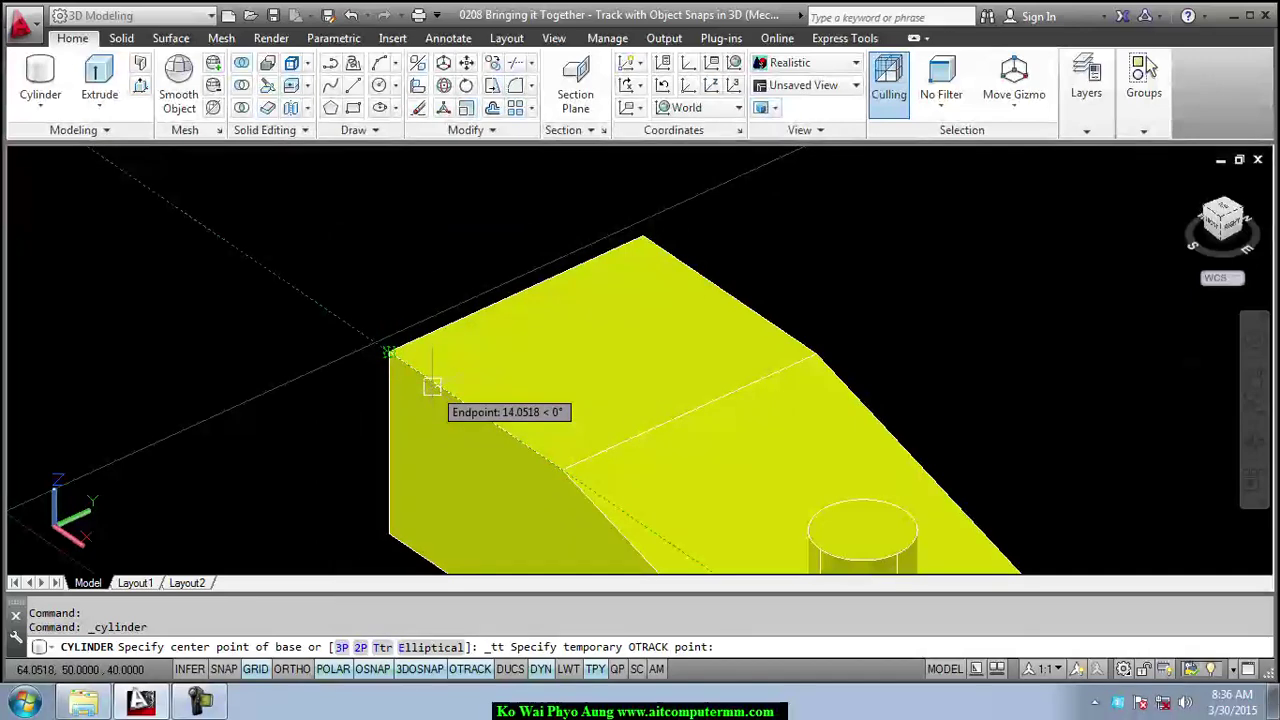
{"action": "type", "text": "10"}
{"action": "key", "text": "Return"}
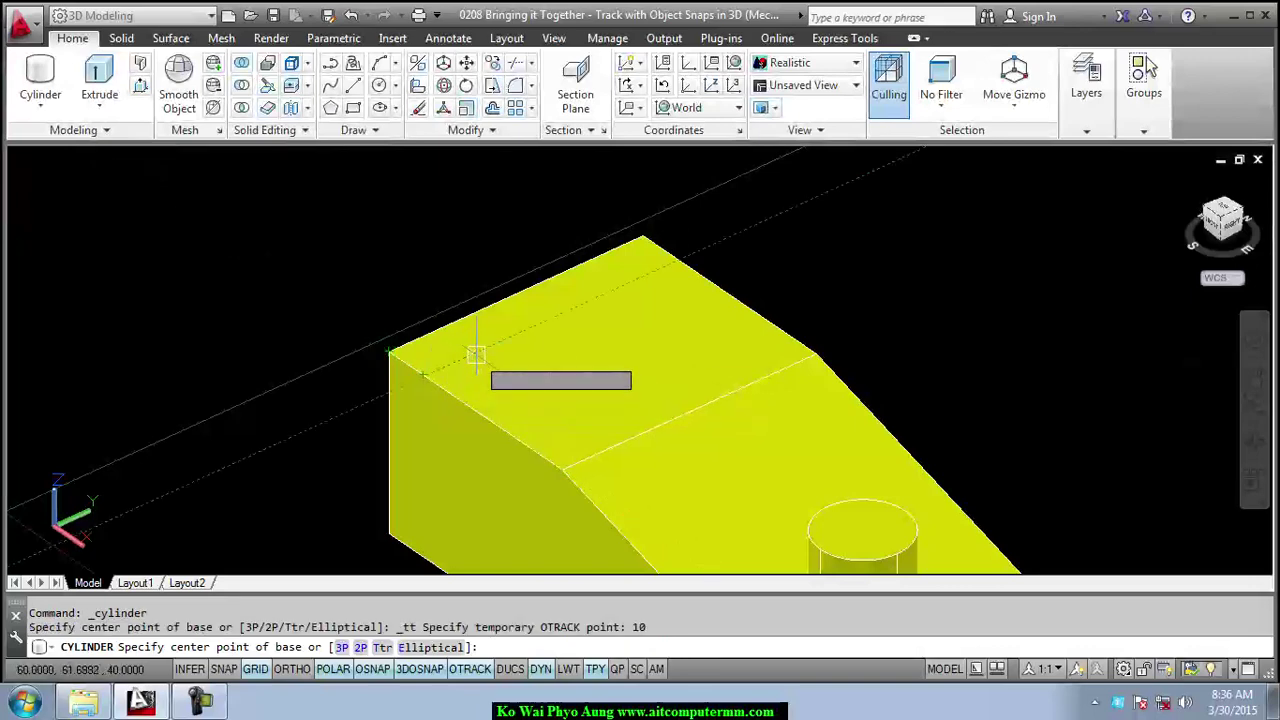
{"action": "type", "text": "10"}
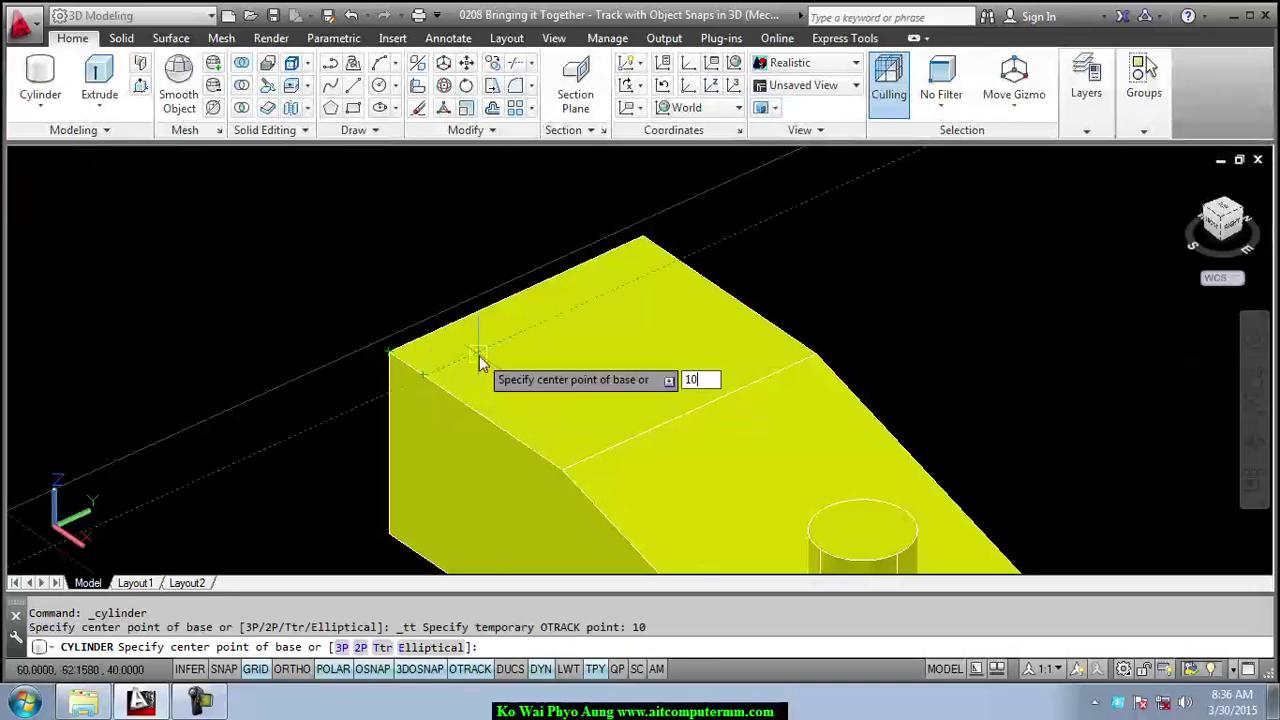
{"action": "key", "text": "Return"}
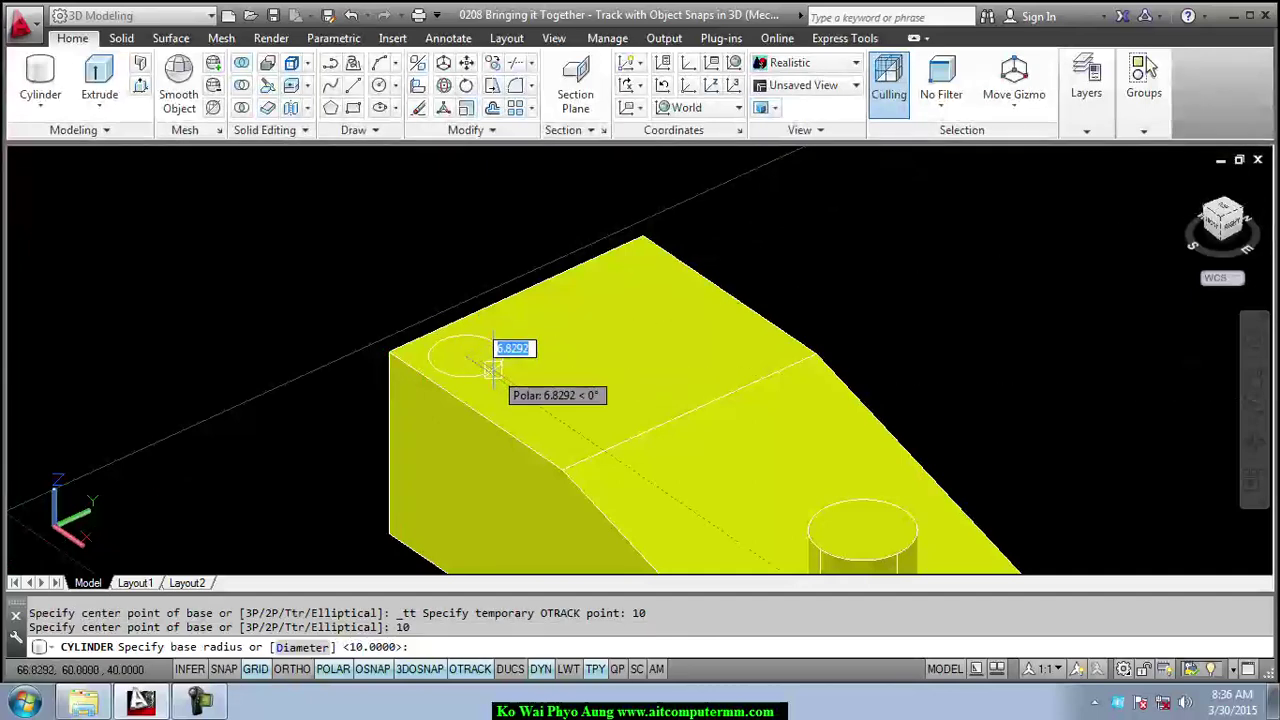
{"action": "type", "text": "5"}
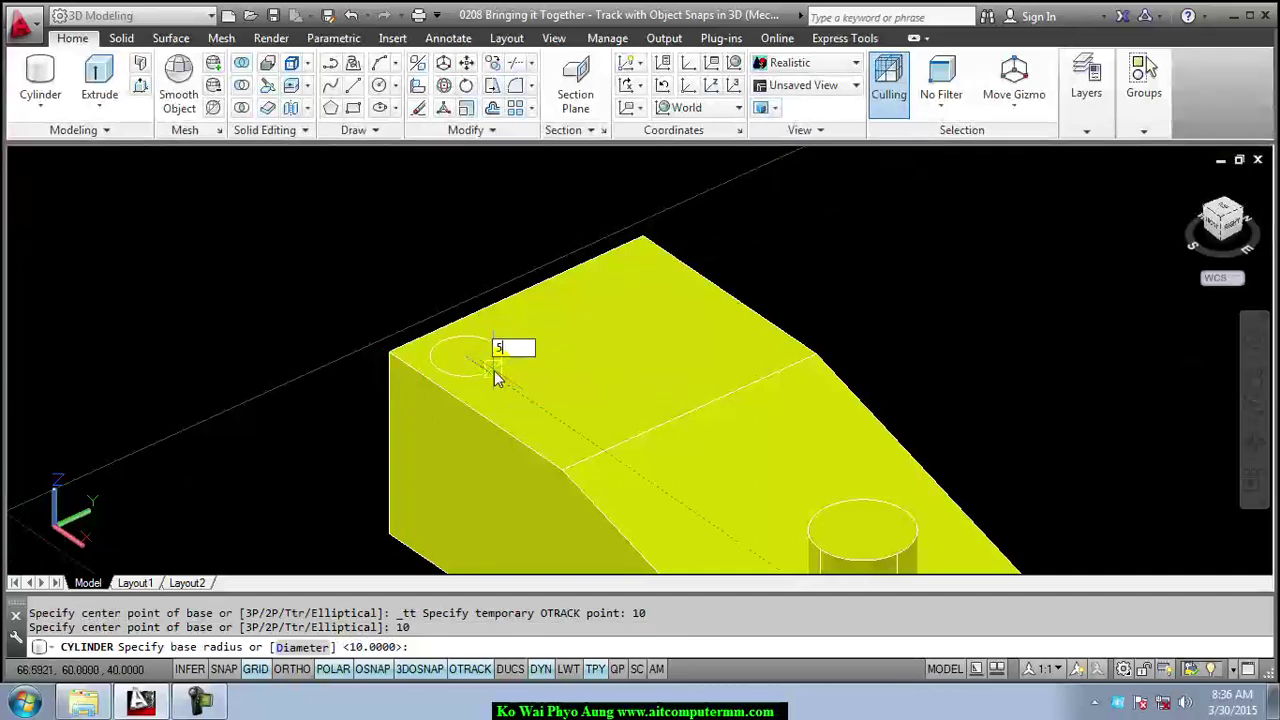
{"action": "key", "text": "Return"}
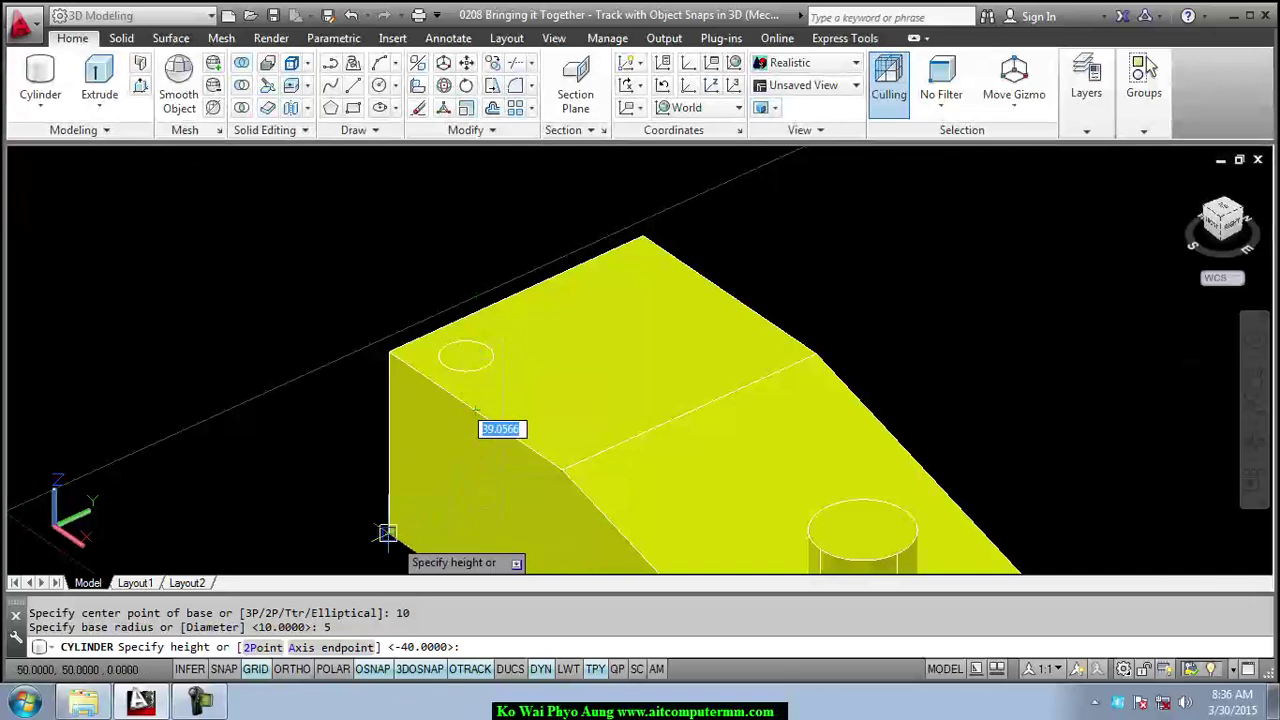
{"action": "left_click", "coordinate": [392, 537]}
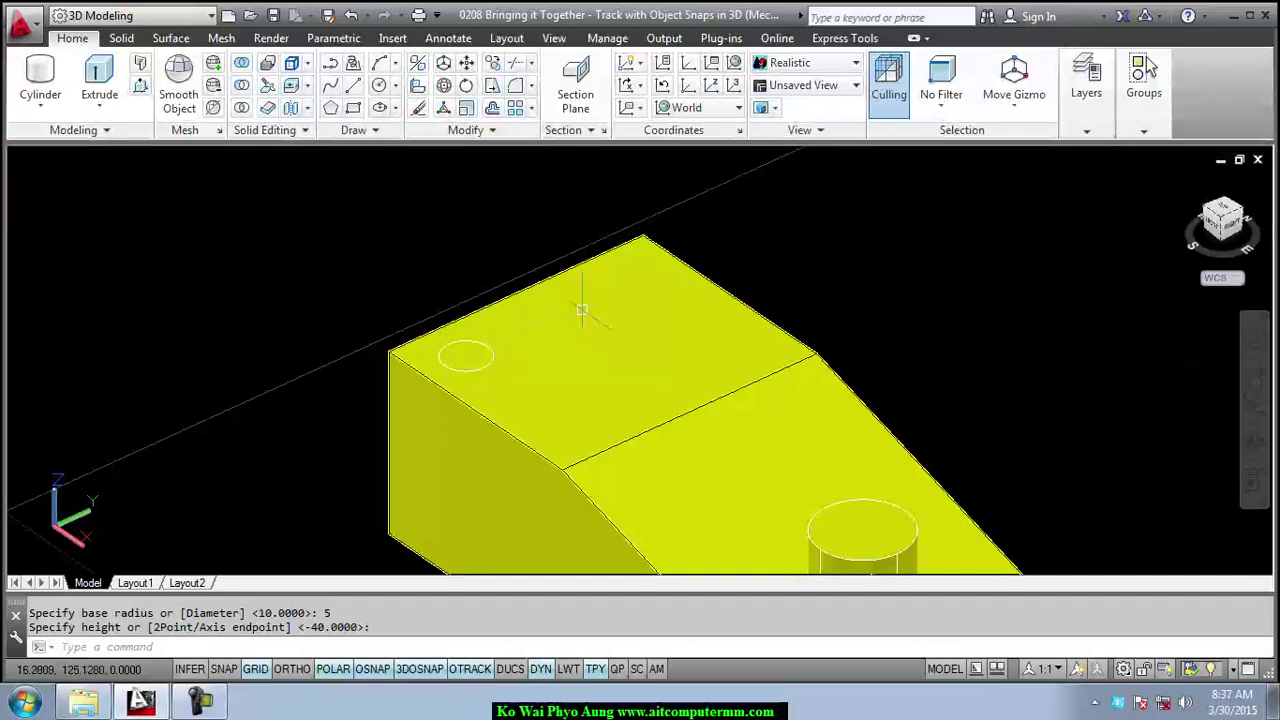
Copy the radius-5 cylinder from its centre to a point 10 units from the far top corner
{"action": "left_click", "coordinate": [311, 647]}
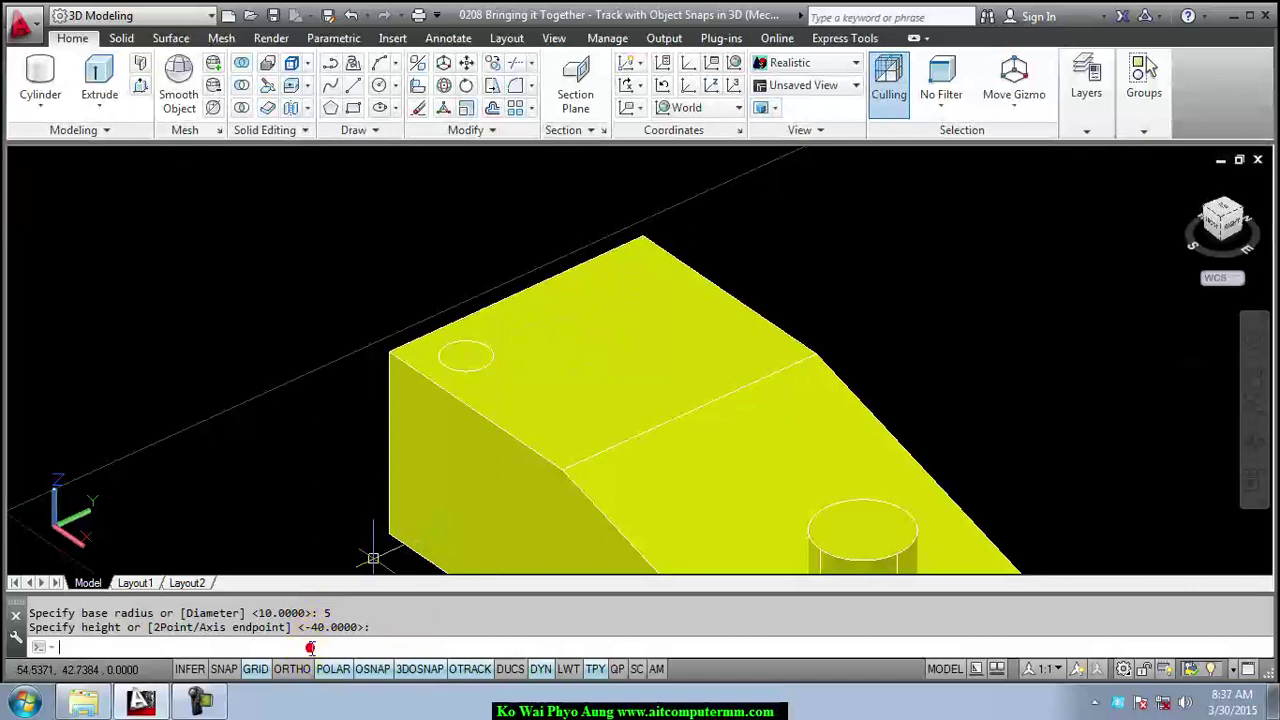
{"action": "type", "text": "CO"}
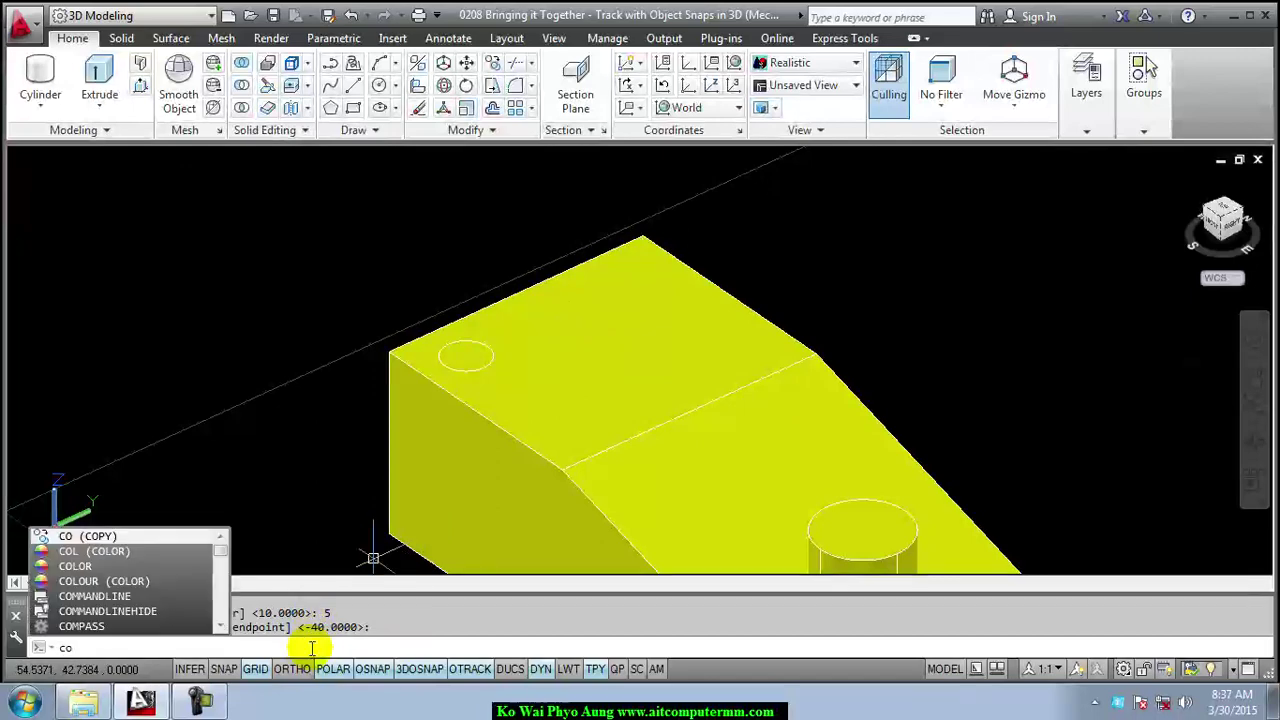
{"action": "key", "text": "Return"}
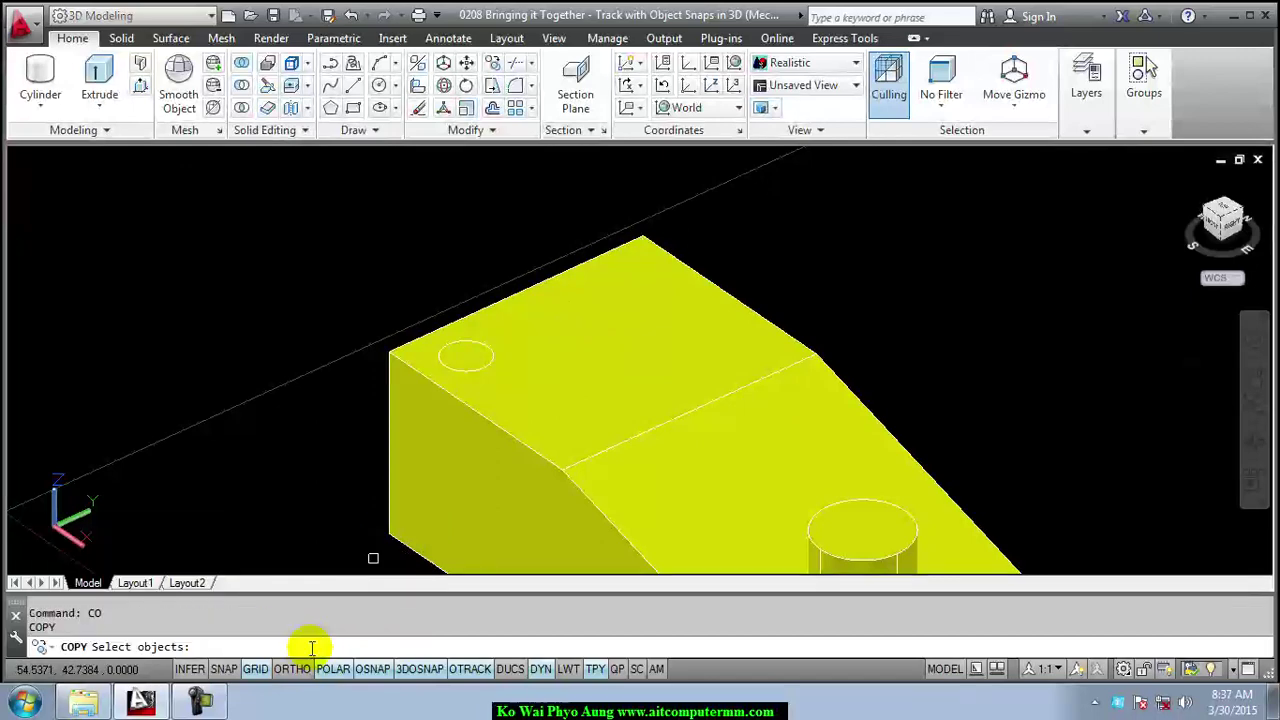
{"action": "left_click", "coordinate": [489, 352]}
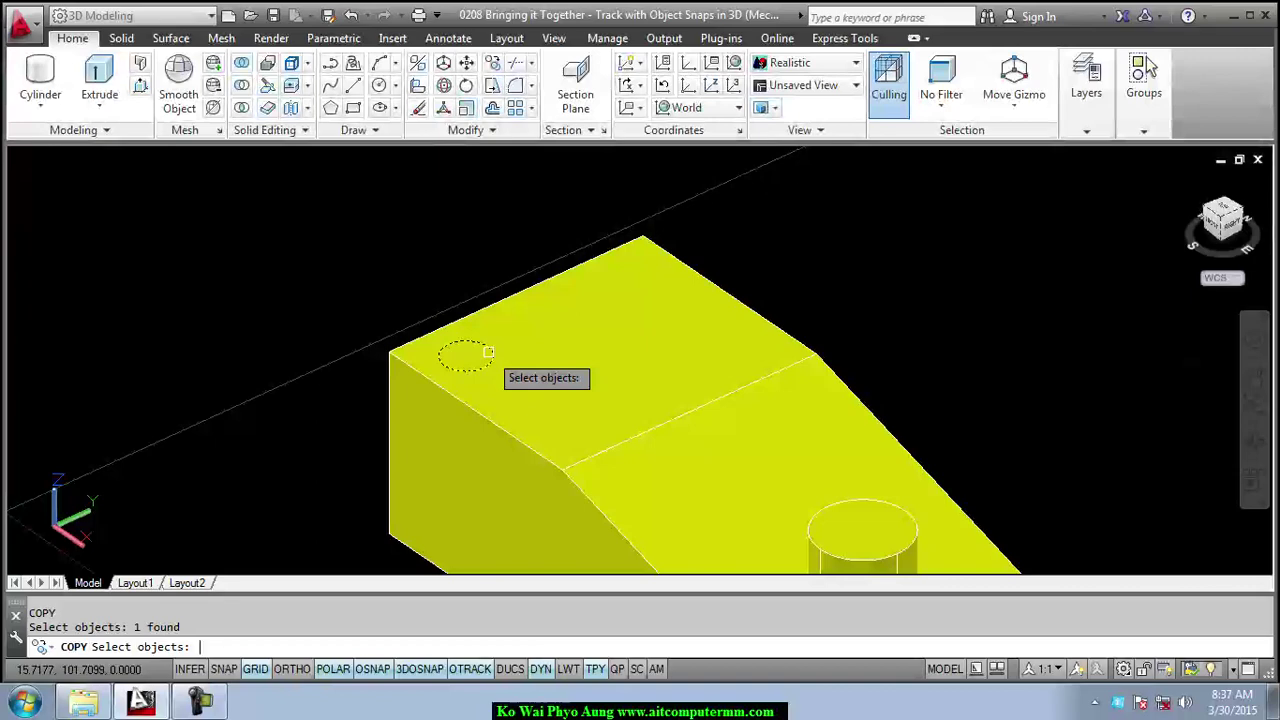
{"action": "key", "text": "Return"}
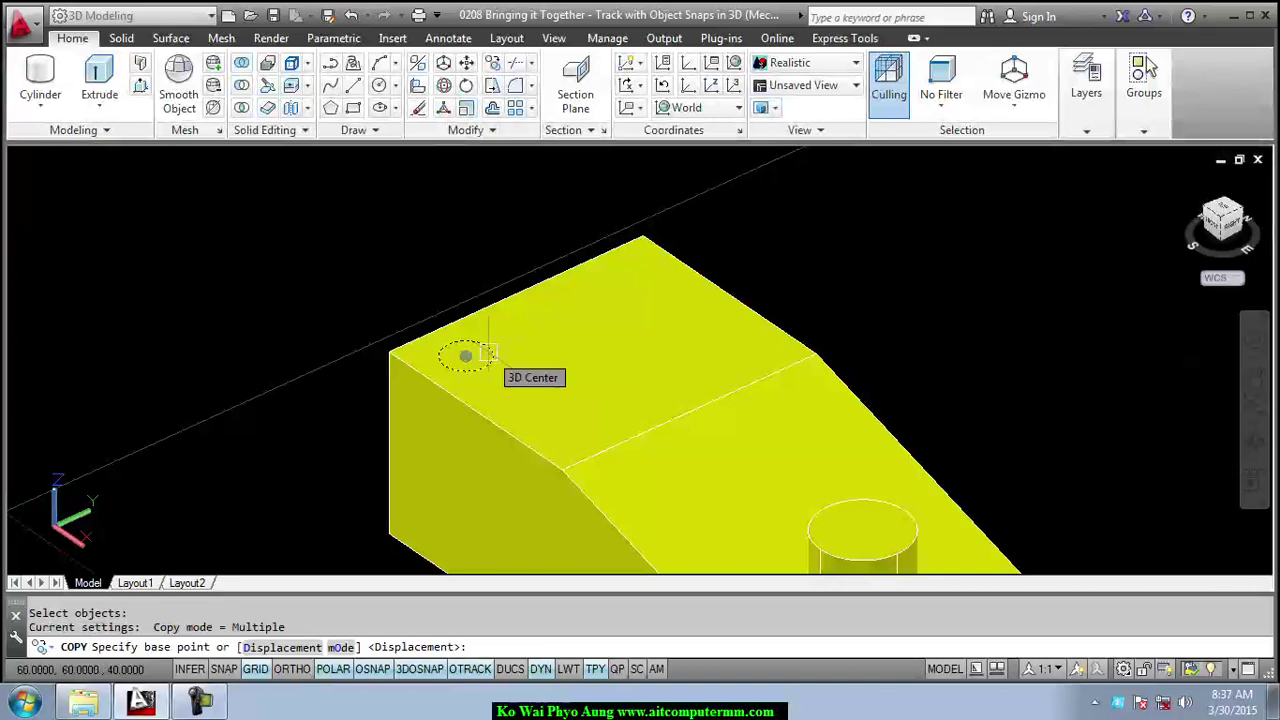
{"action": "left_click", "coordinate": [466, 356]}
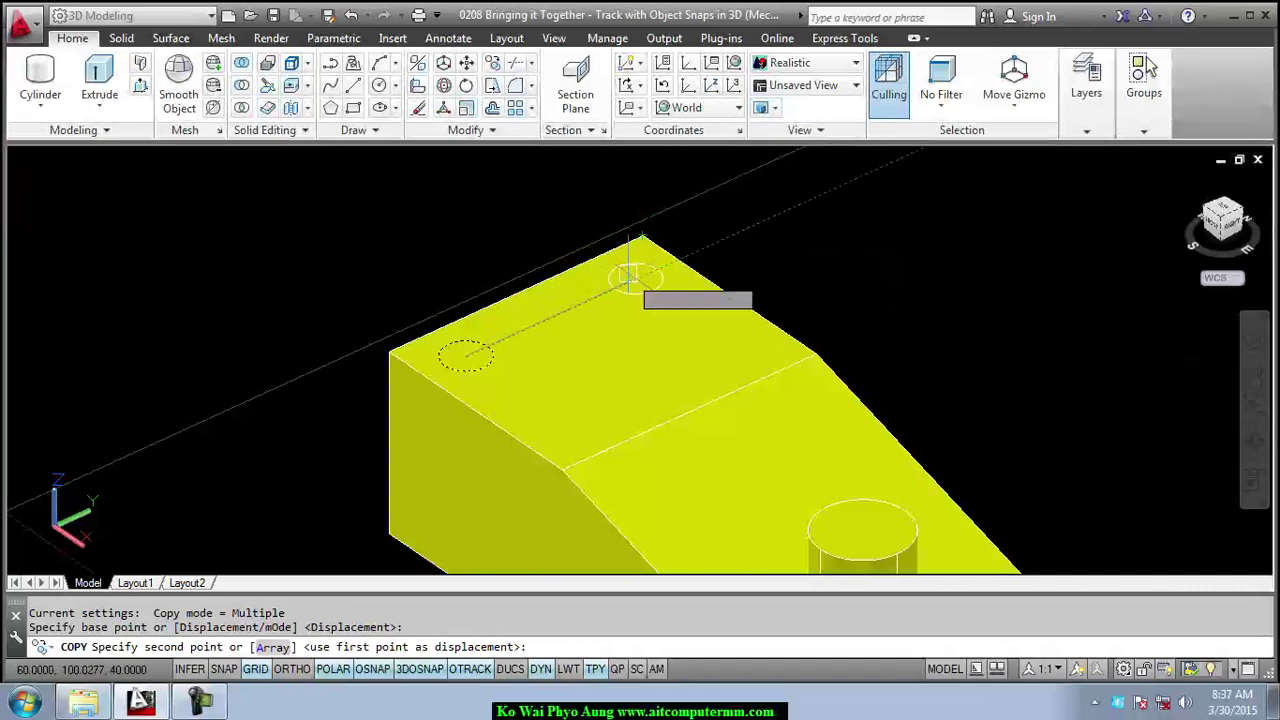
{"action": "right_click", "coordinate": [633, 230], "text": "shift"}
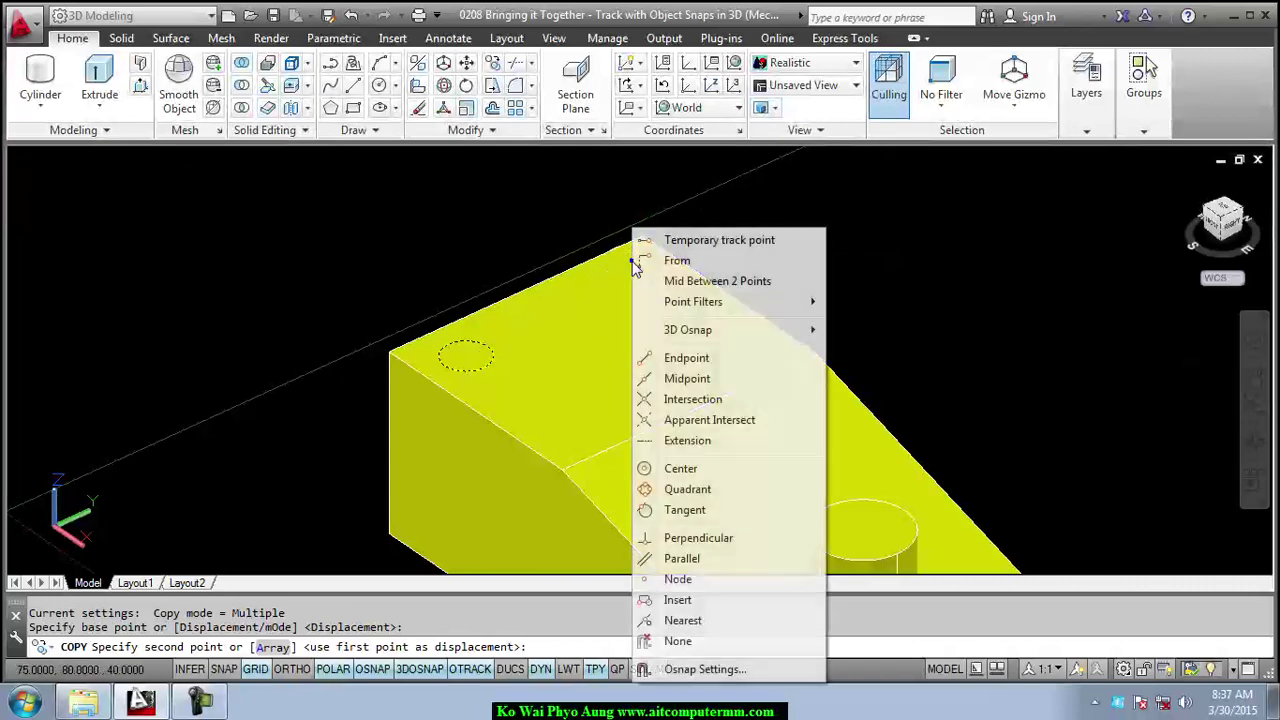
{"action": "left_click", "coordinate": [697, 243]}
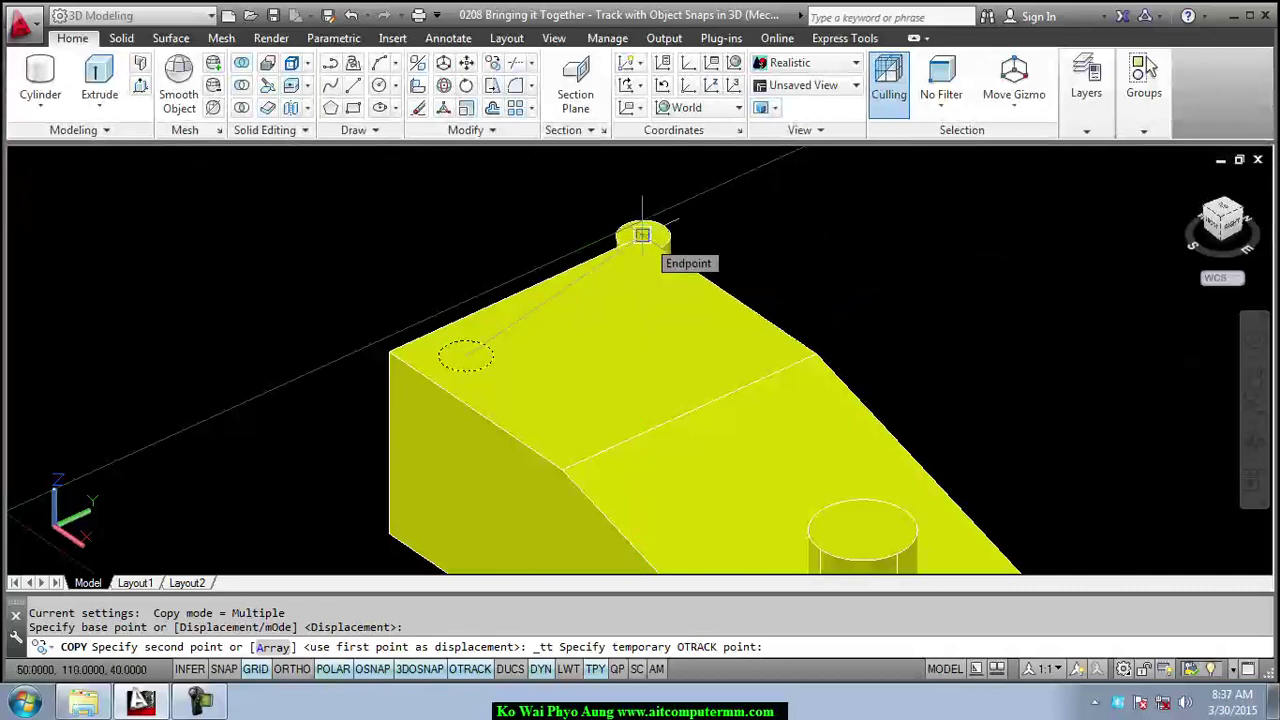
{"action": "left_click", "coordinate": [642, 234]}
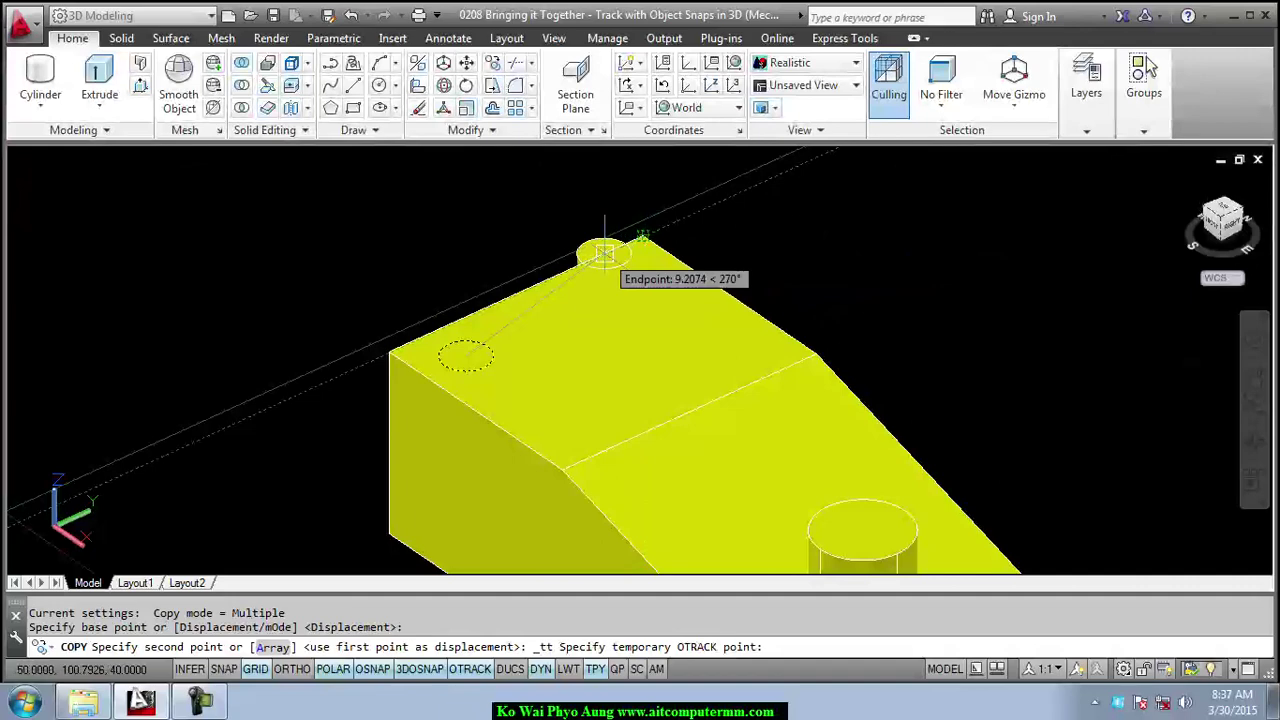
{"action": "type", "text": "10"}
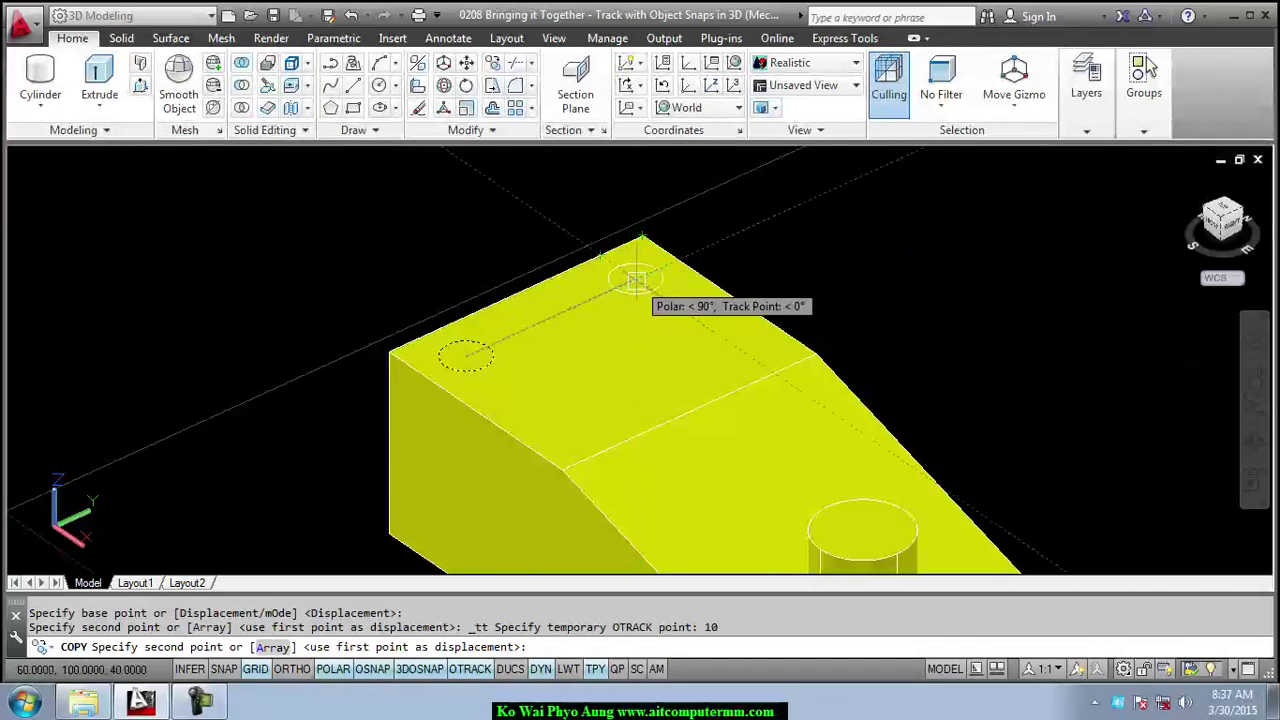
{"action": "left_click", "coordinate": [636, 280]}
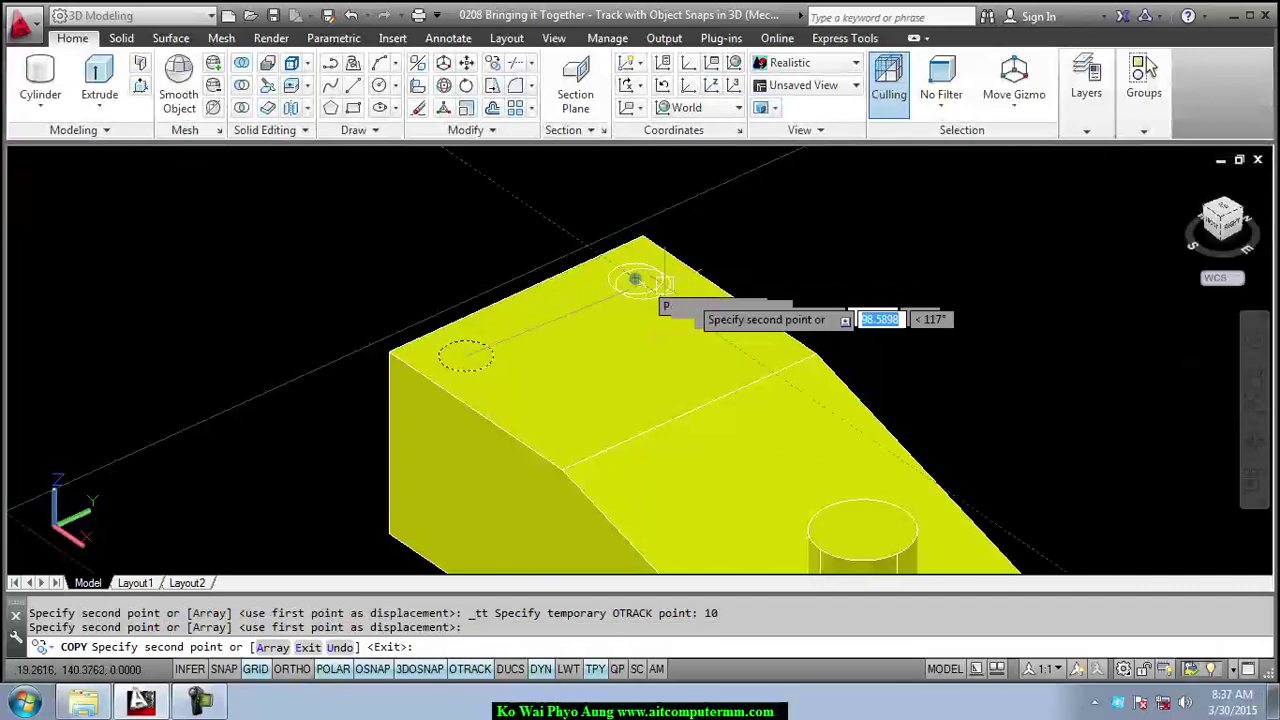
{"action": "key", "text": "Escape"}
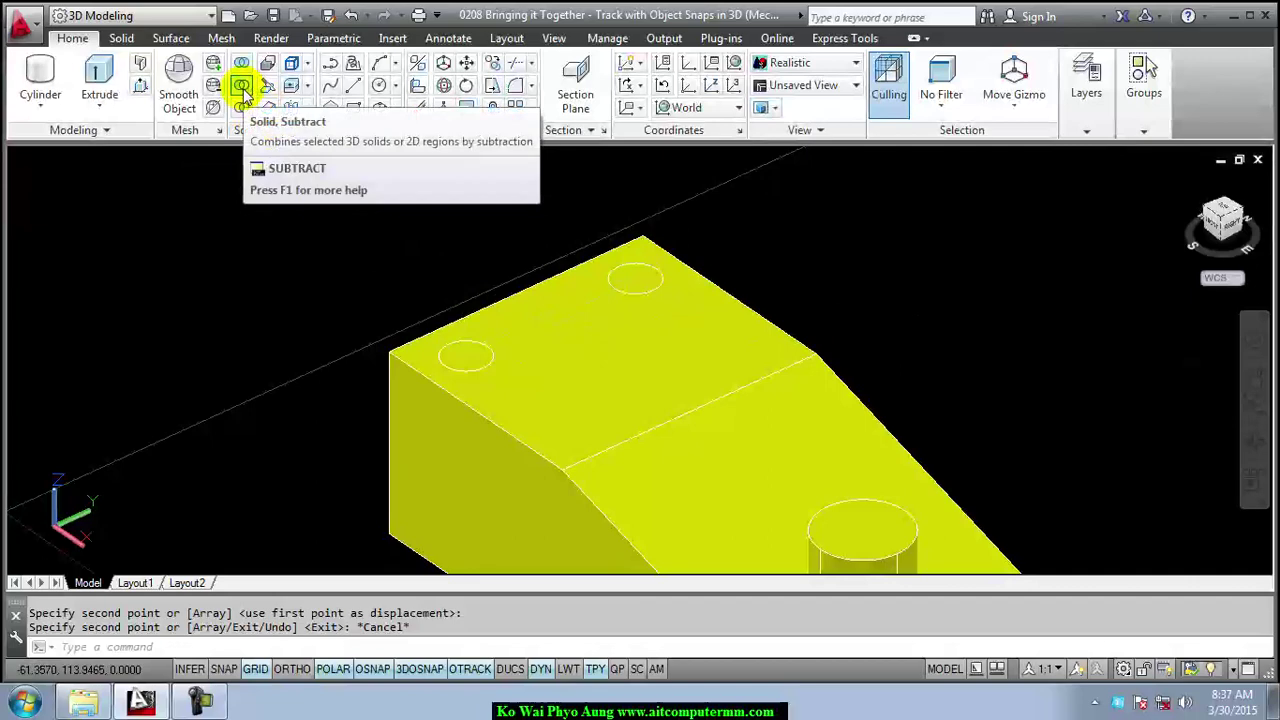
{"action": "mouse_move", "coordinate": [241, 86]}
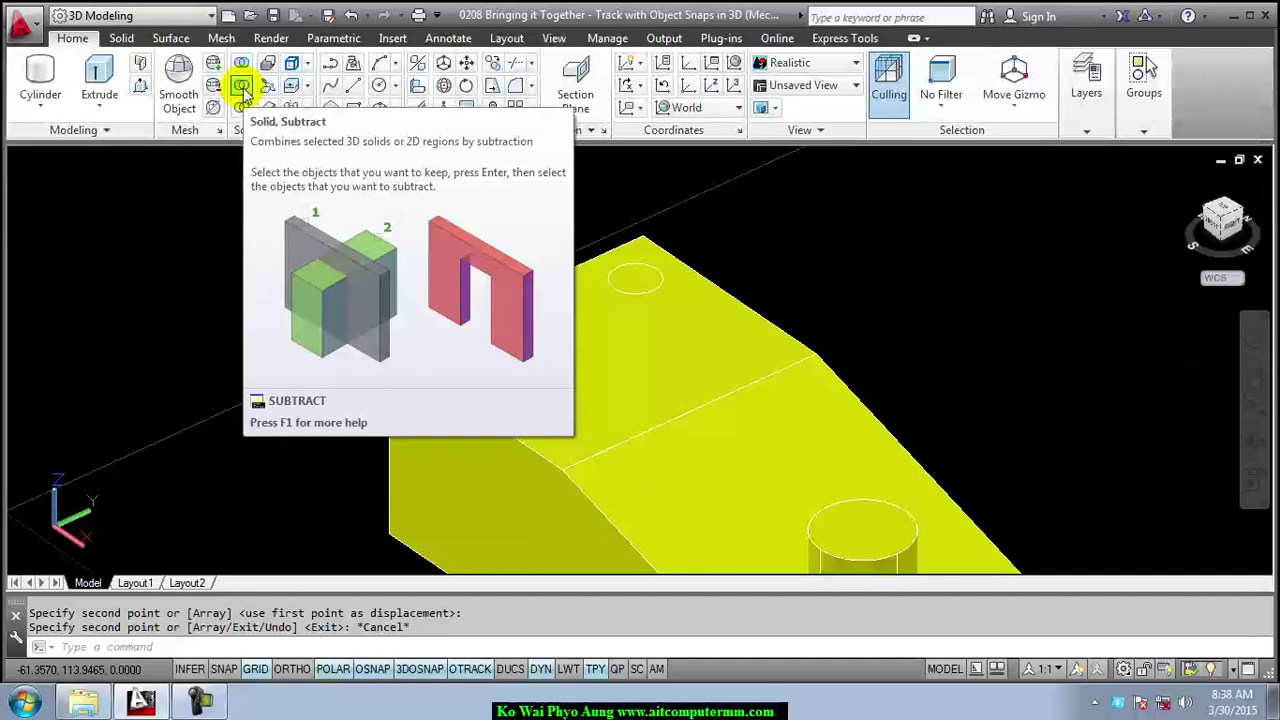
Subtract the two radius-5 cylinders and the radius-10 cylinder from the wedge
{"action": "left_click", "coordinate": [243, 92]}
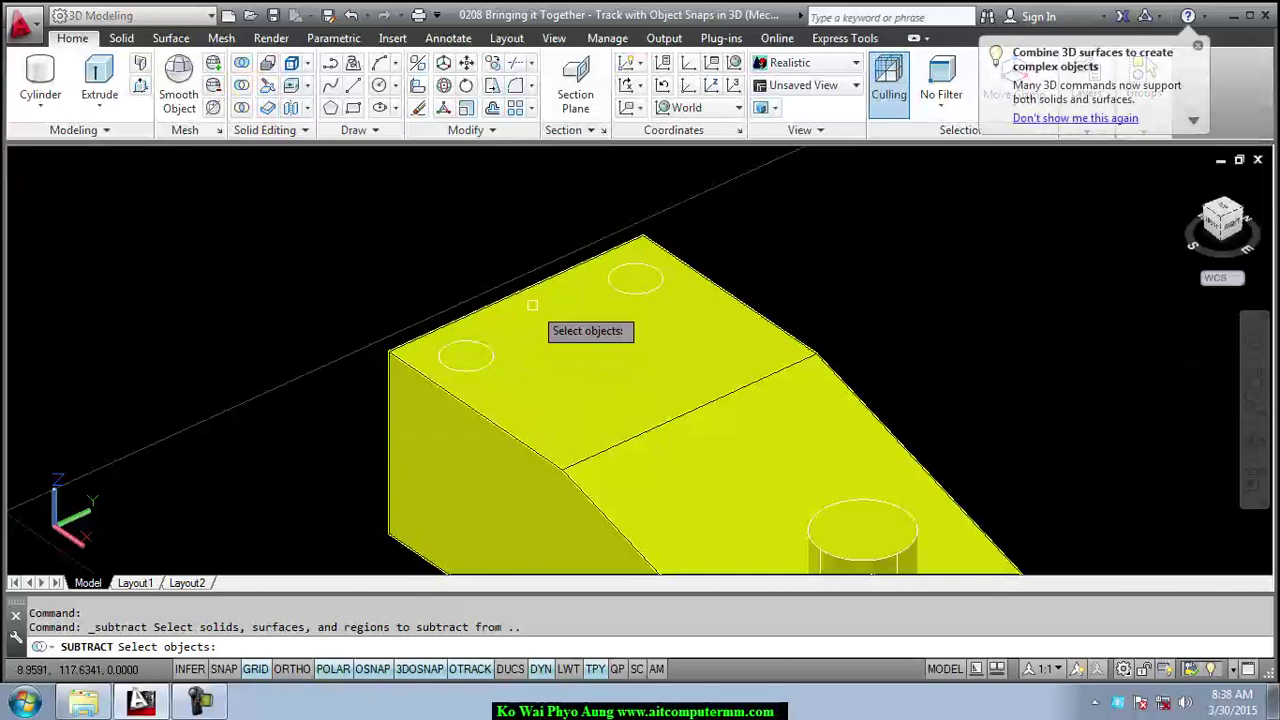
{"action": "left_click", "coordinate": [532, 305]}
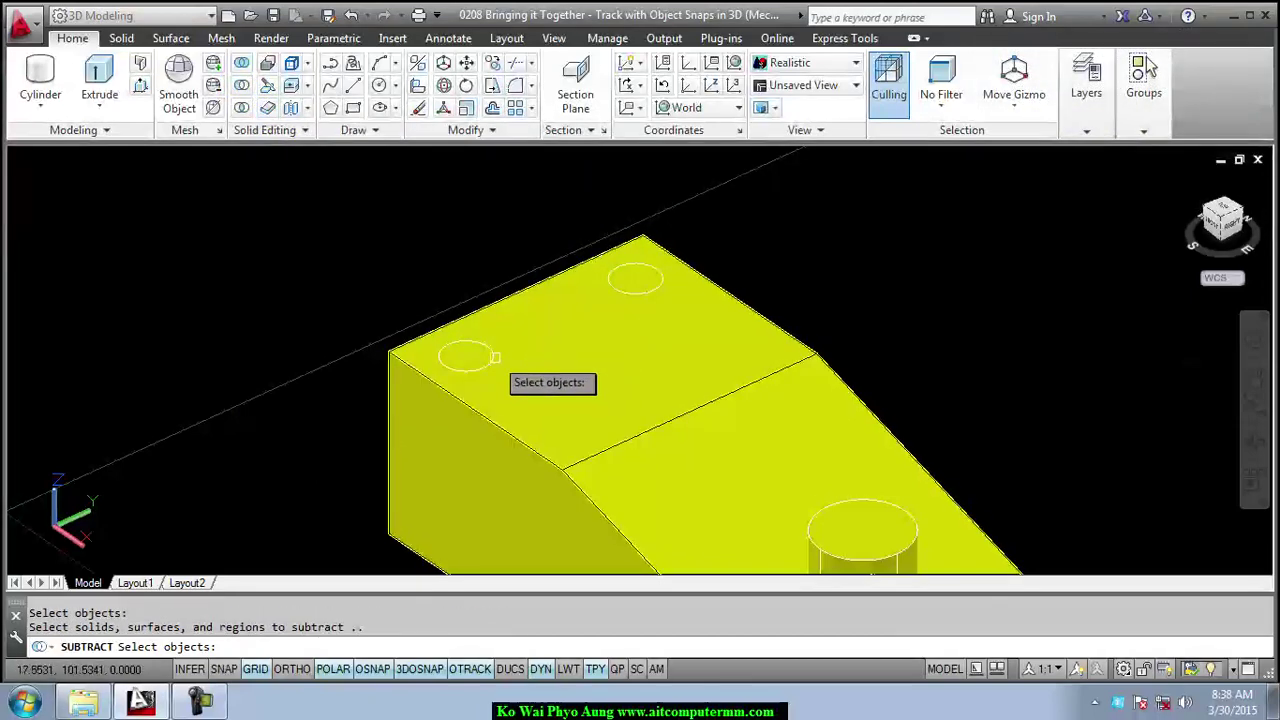
{"action": "left_click", "coordinate": [491, 355]}
{"action": "left_click", "coordinate": [643, 289]}
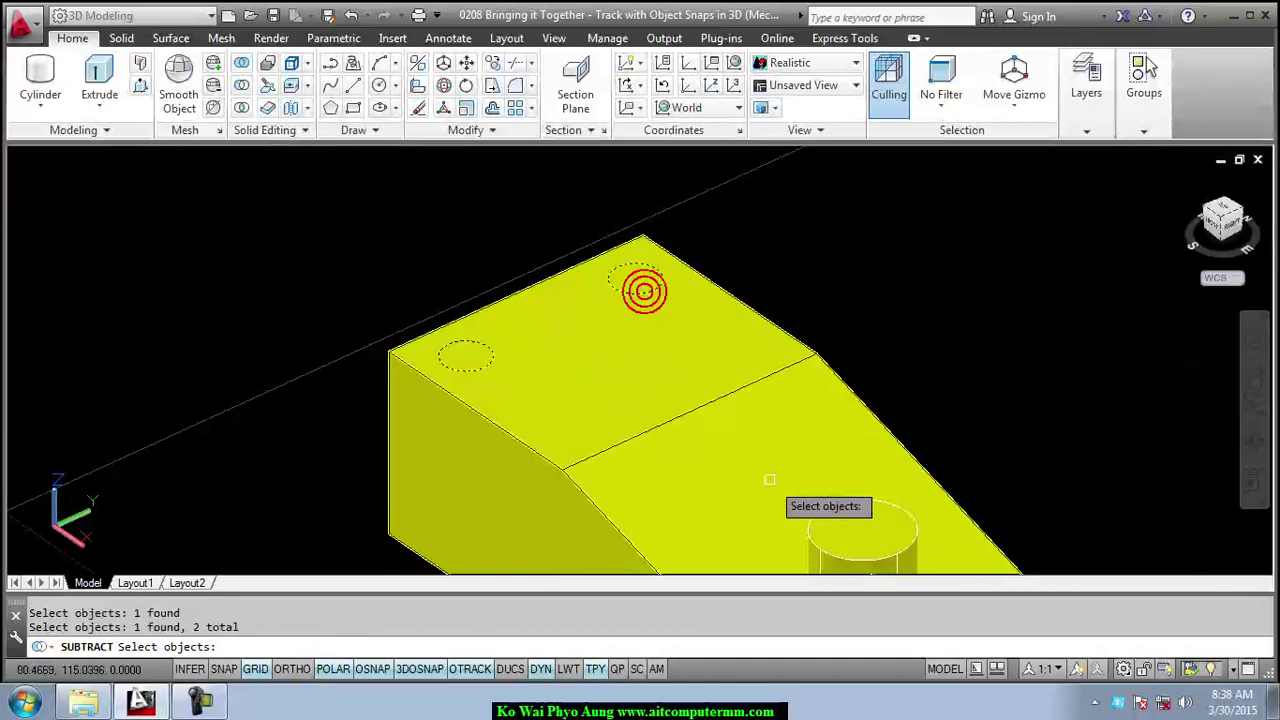
{"action": "left_click", "coordinate": [811, 533]}
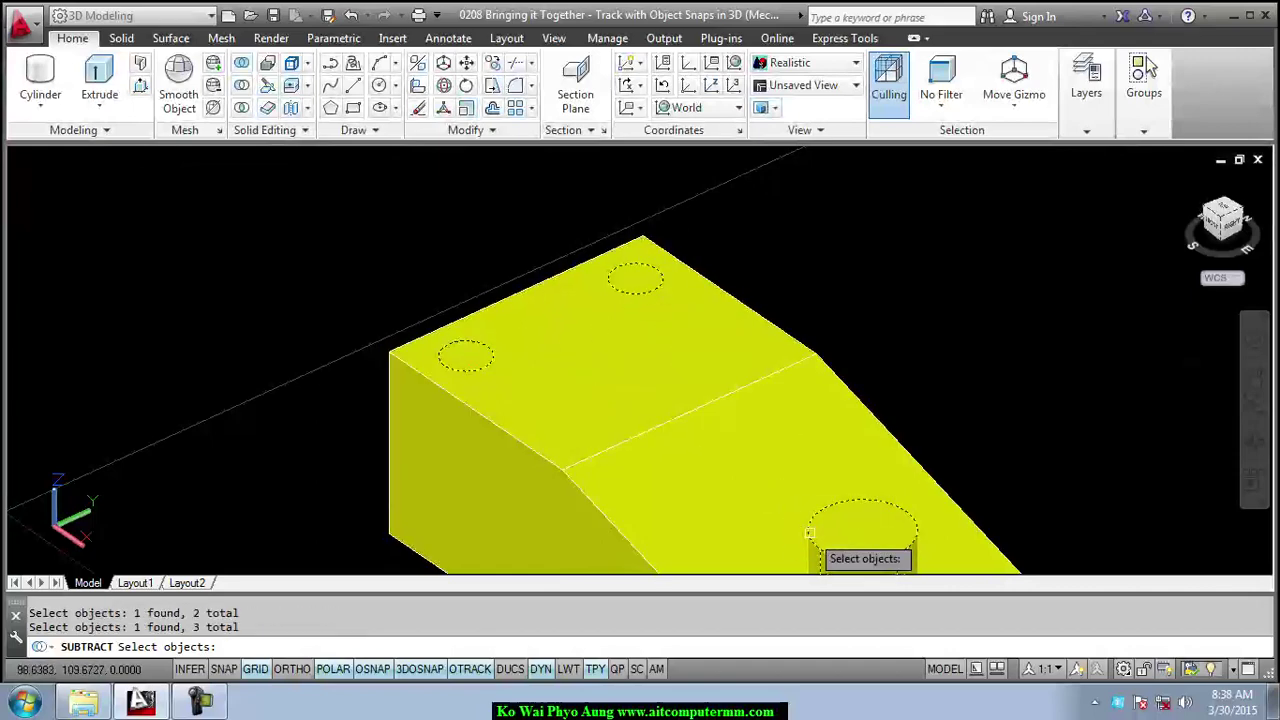
{"action": "key", "text": "Return"}
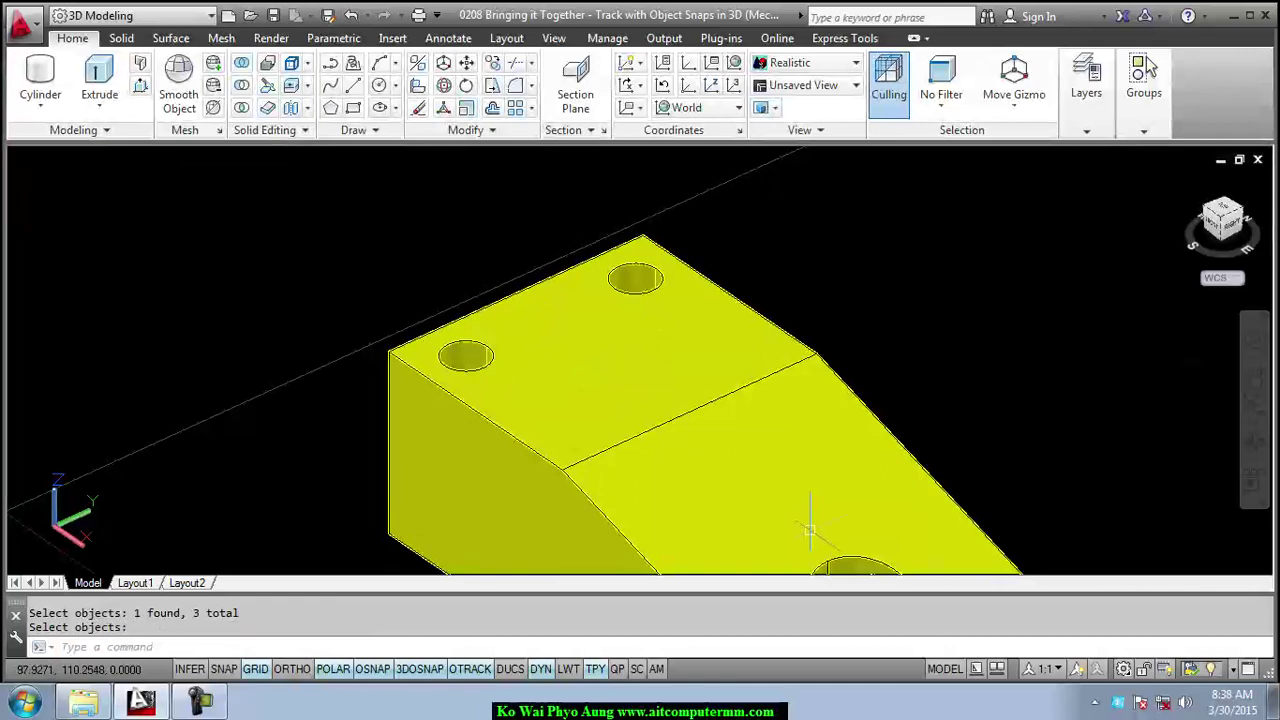
Pan and orbit the model to inspect the three holes through the wedge
{"action": "scroll", "coordinate": [714, 434], "scroll_direction": "down", "scroll_amount": 3}
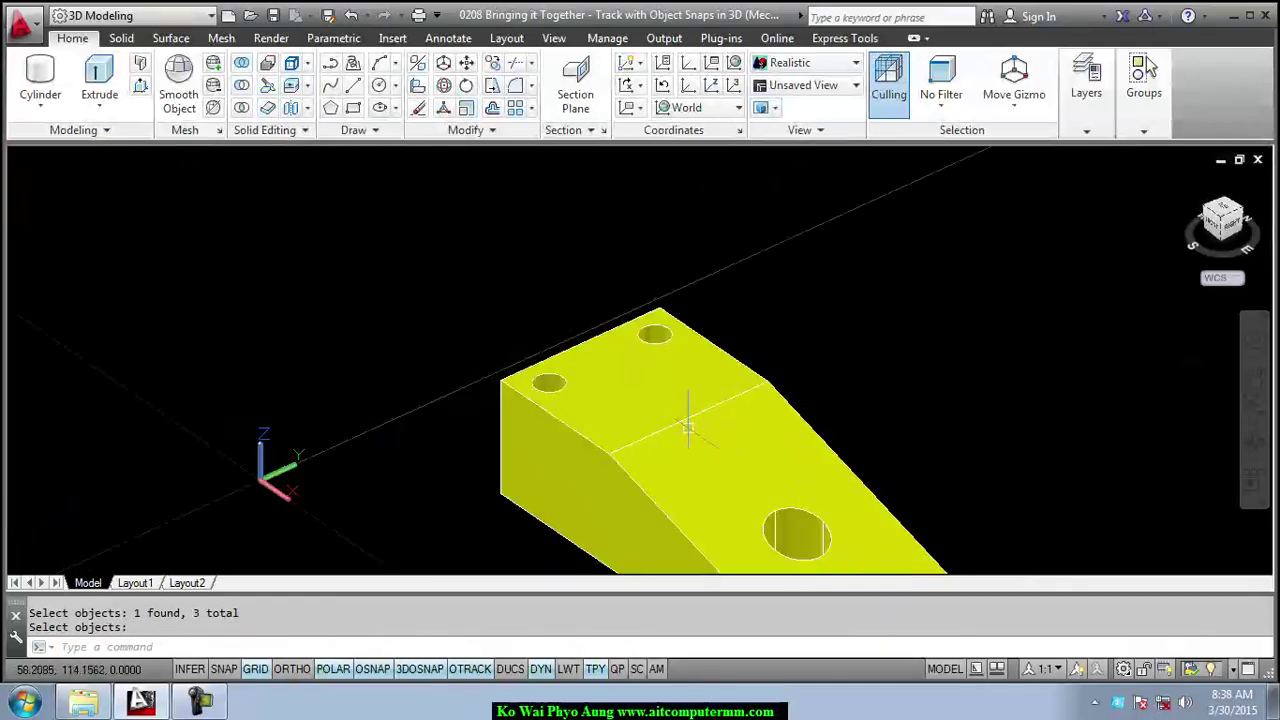
{"action": "mouse_move", "coordinate": [686, 400]}
{"action": "middle_mouse_down"}
{"action": "mouse_move", "coordinate": [704, 364]}
{"action": "mouse_move", "coordinate": [674, 317]}
{"action": "middle_mouse_up"}
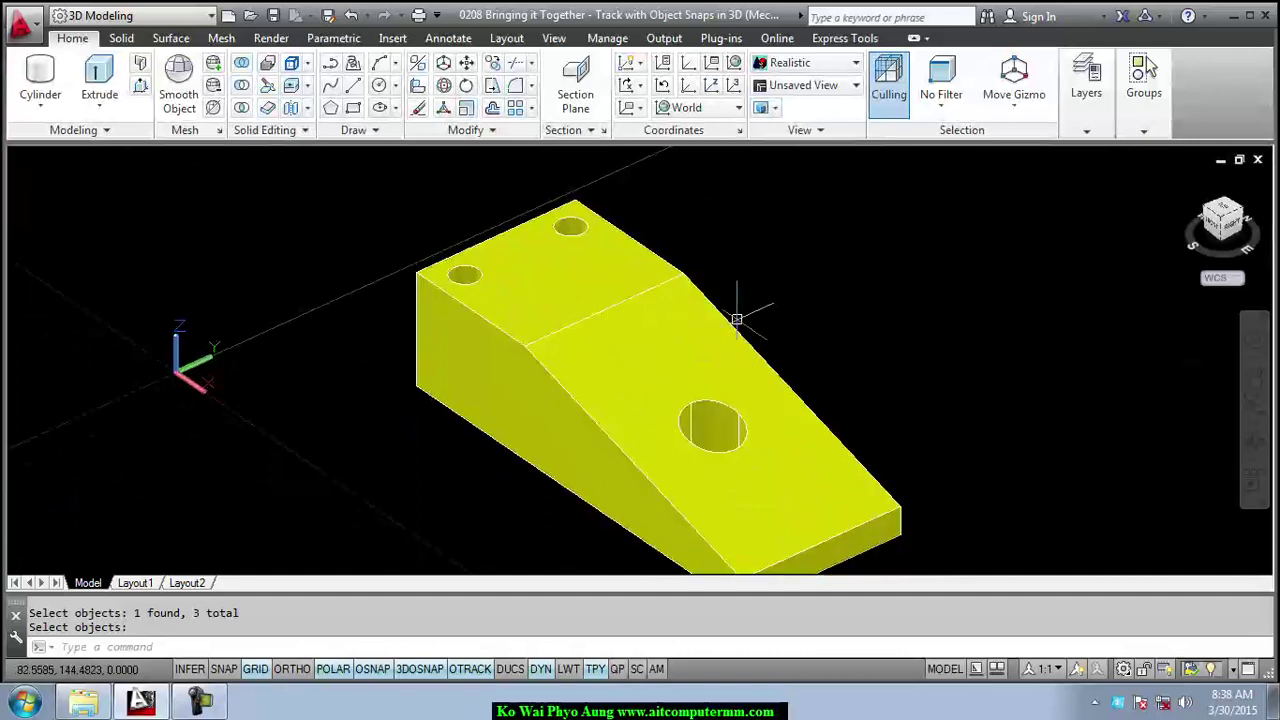
{"action": "mouse_move", "coordinate": [737, 320]}
{"action": "middle_mouse_down", "text": "shift"}
{"action": "mouse_move", "coordinate": [702, 377]}
{"action": "mouse_move", "coordinate": [708, 423]}
{"action": "mouse_move", "coordinate": [749, 503]}
{"action": "mouse_move", "coordinate": [767, 410]}
{"action": "mouse_move", "coordinate": [748, 437]}
{"action": "mouse_move", "coordinate": [780, 414]}
{"action": "mouse_move", "coordinate": [761, 437]}
{"action": "mouse_move", "coordinate": [751, 434]}
{"action": "mouse_move", "coordinate": [771, 391]}
{"action": "mouse_move", "coordinate": [729, 400]}
{"action": "middle_mouse_up", "text": "shift"}
{"action": "mouse_move", "coordinate": [729, 400]}
{"action": "middle_mouse_down", "text": "shift"}
{"action": "mouse_move", "coordinate": [645, 366]}
{"action": "mouse_move", "coordinate": [604, 368]}
{"action": "middle_mouse_up", "text": "shift"}
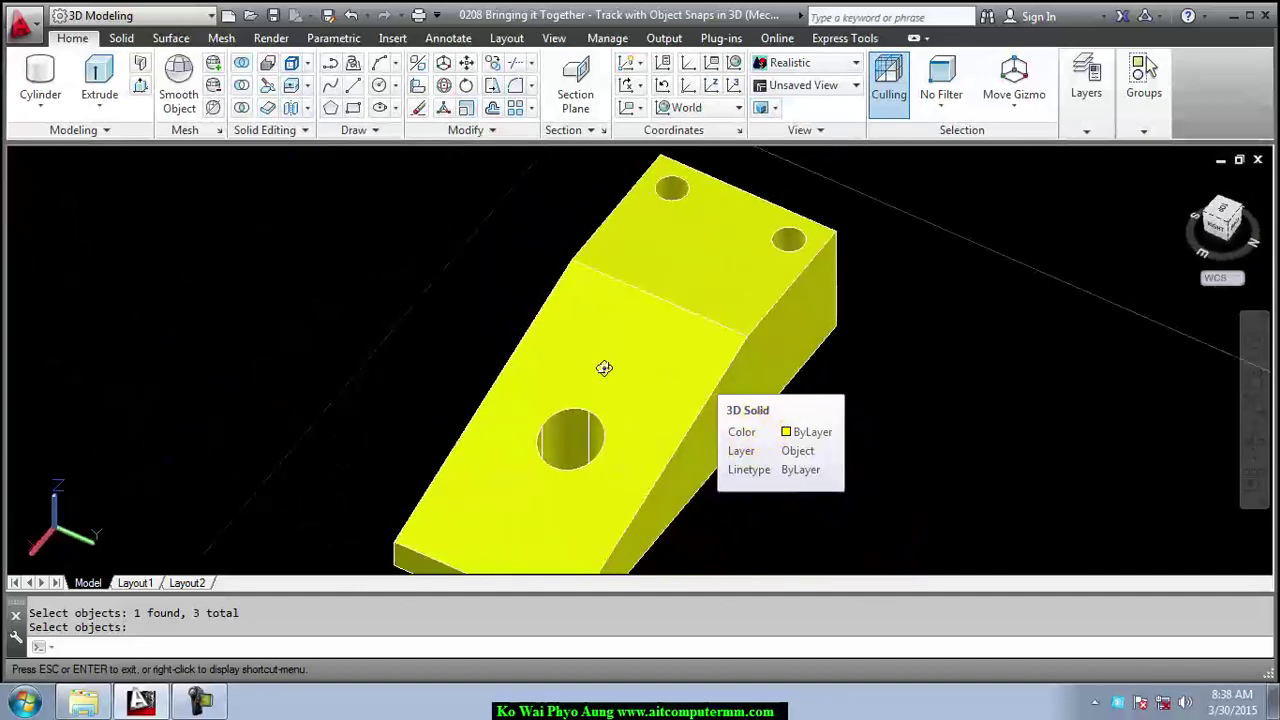
{"action": "key", "text": "Escape"}
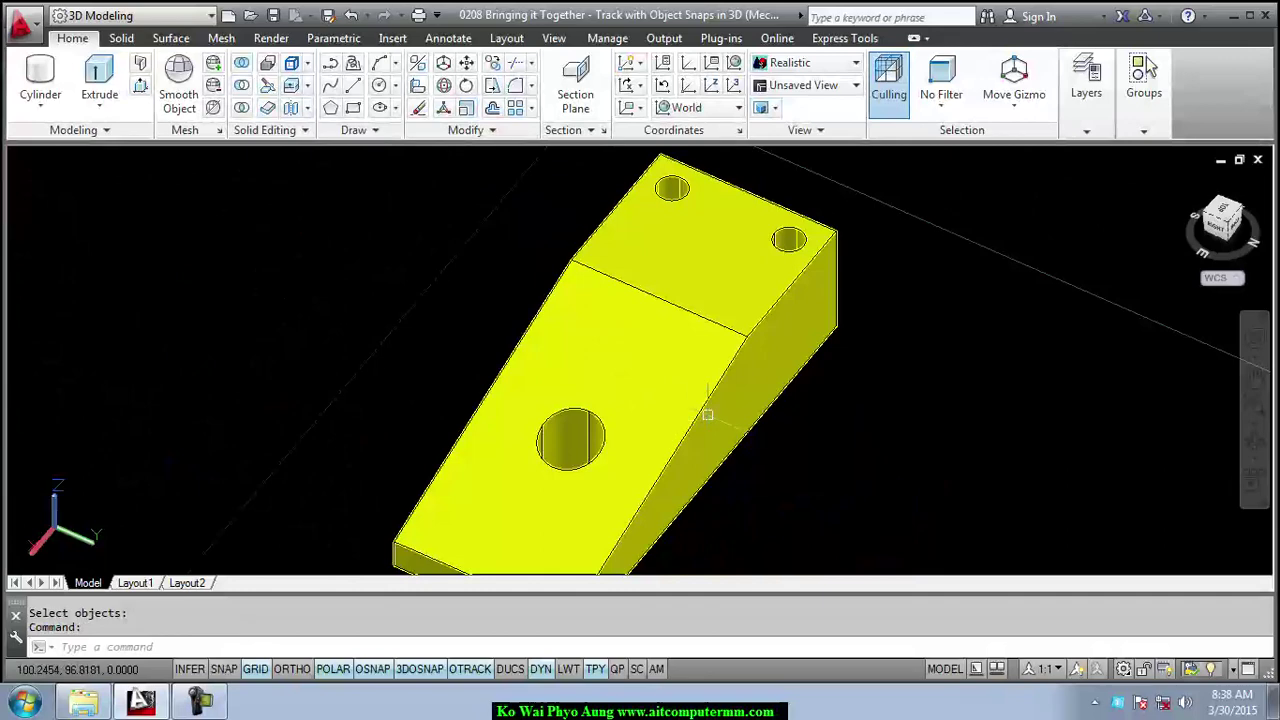